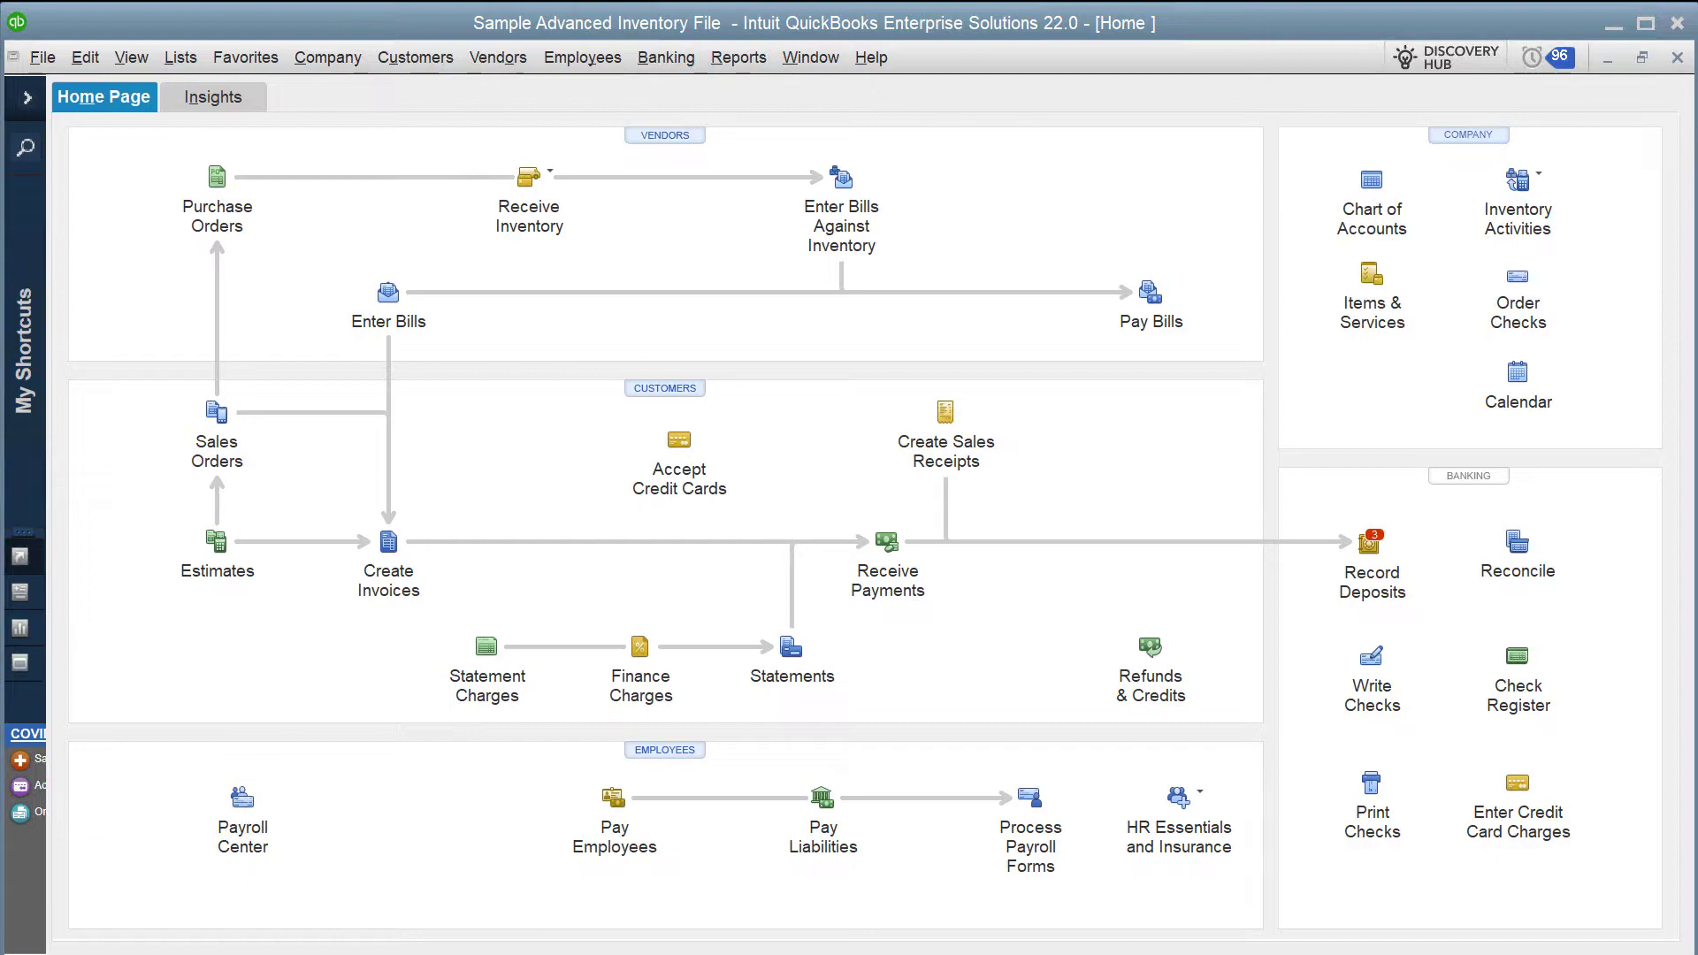
Step: Switch to Zed Axis and connect it to the open QuickBooks Desktop company file
key(alt+Tab)
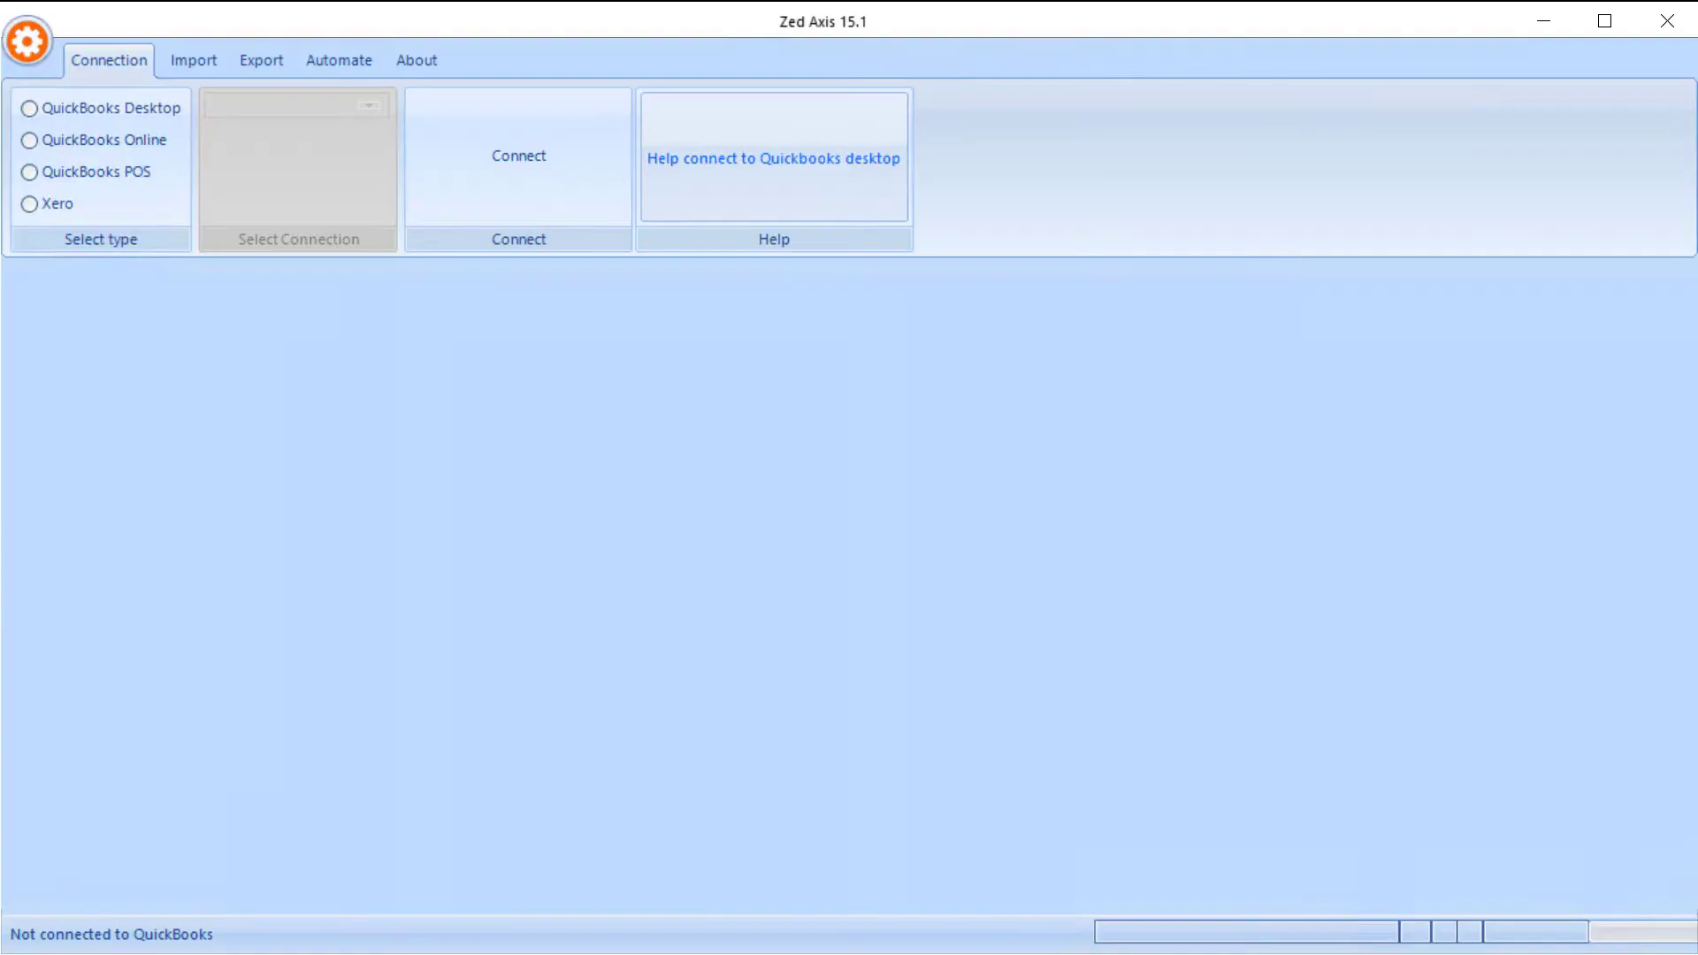
click(115, 114)
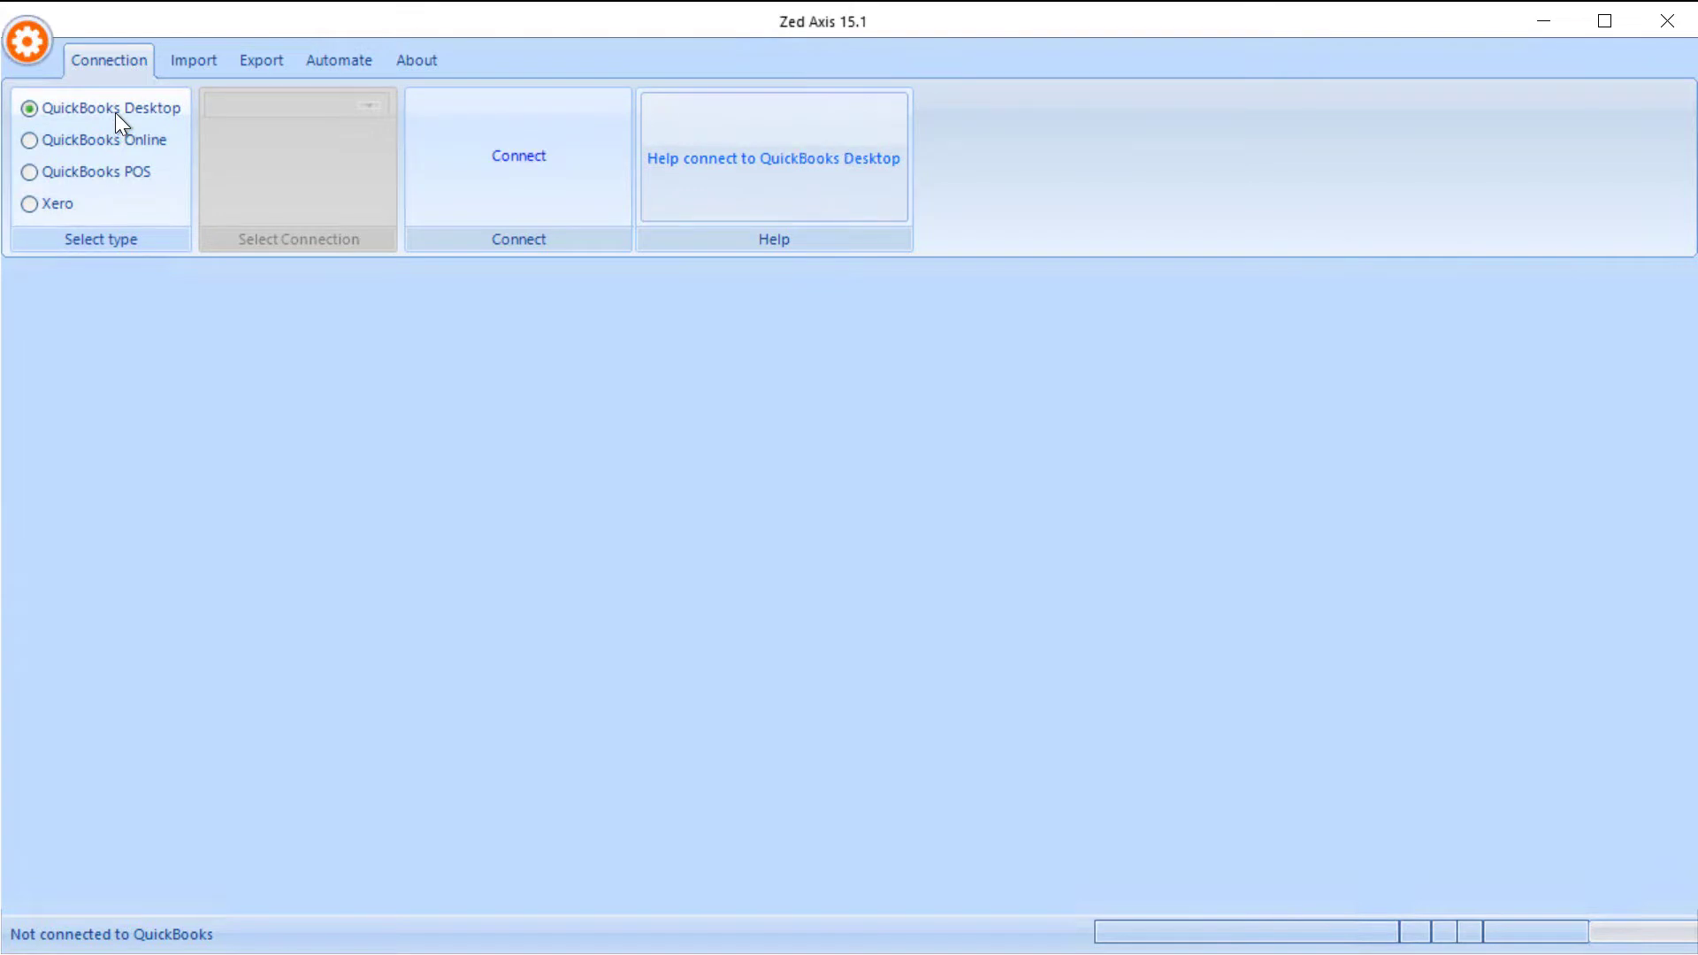
click(526, 187)
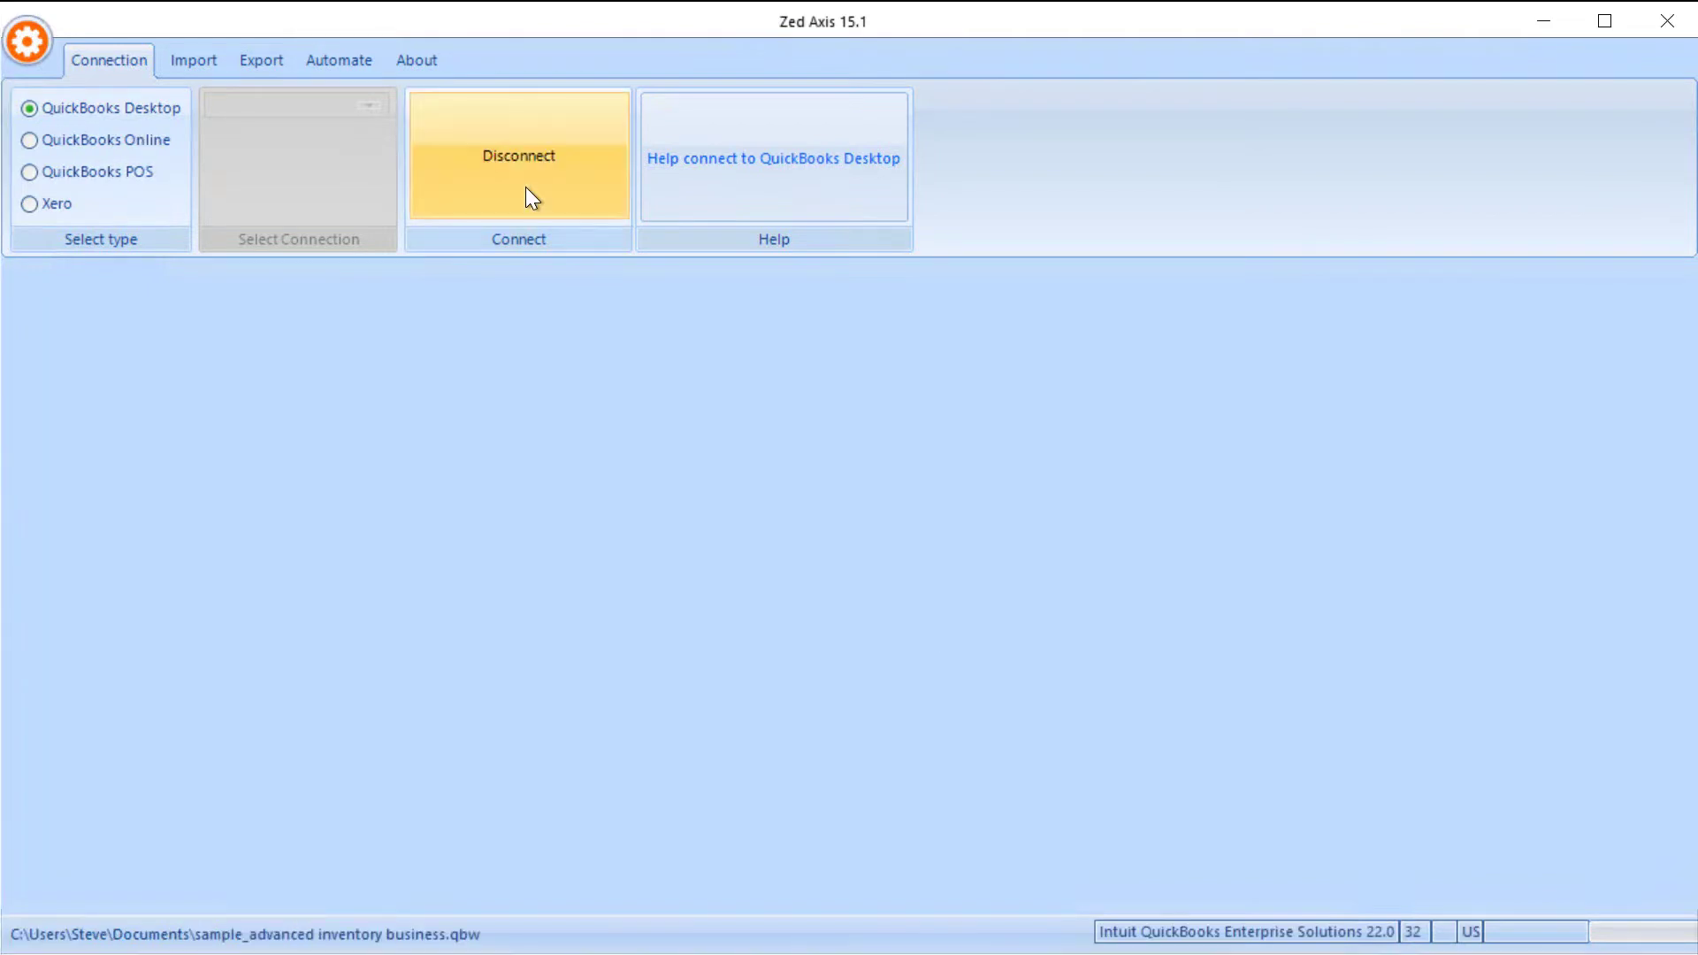
Step: Load Sample Visa Statement.qbo from the QBO folder as the file to import
click(193, 69)
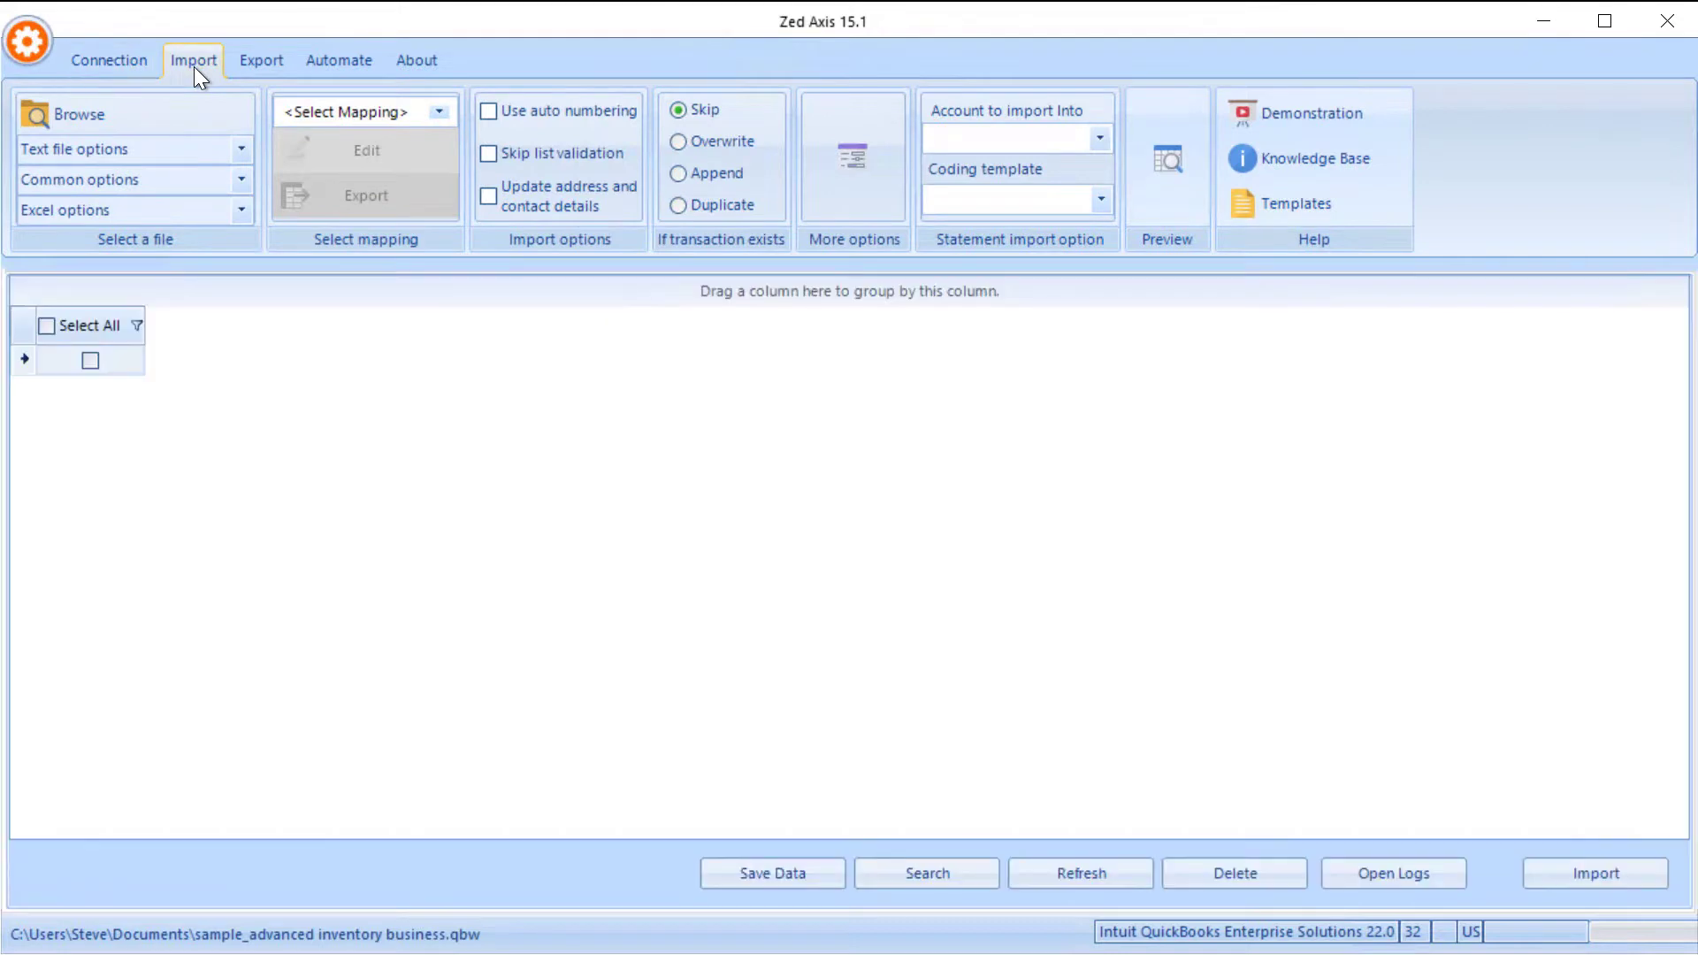
click(171, 122)
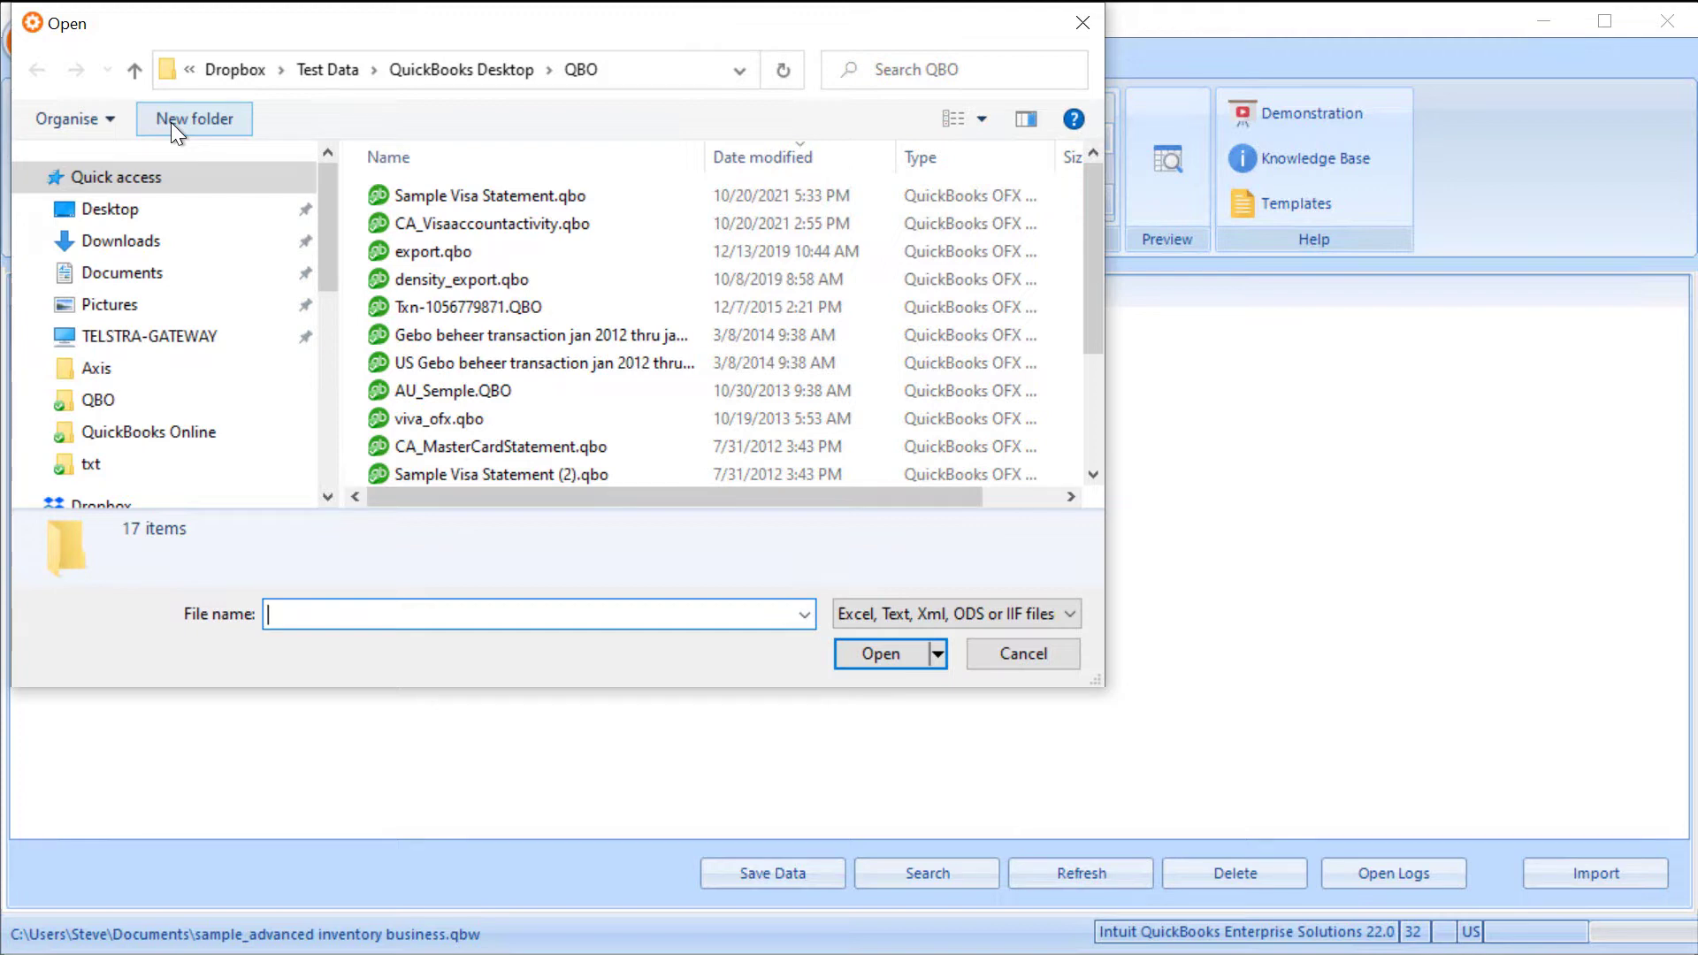
click(423, 193)
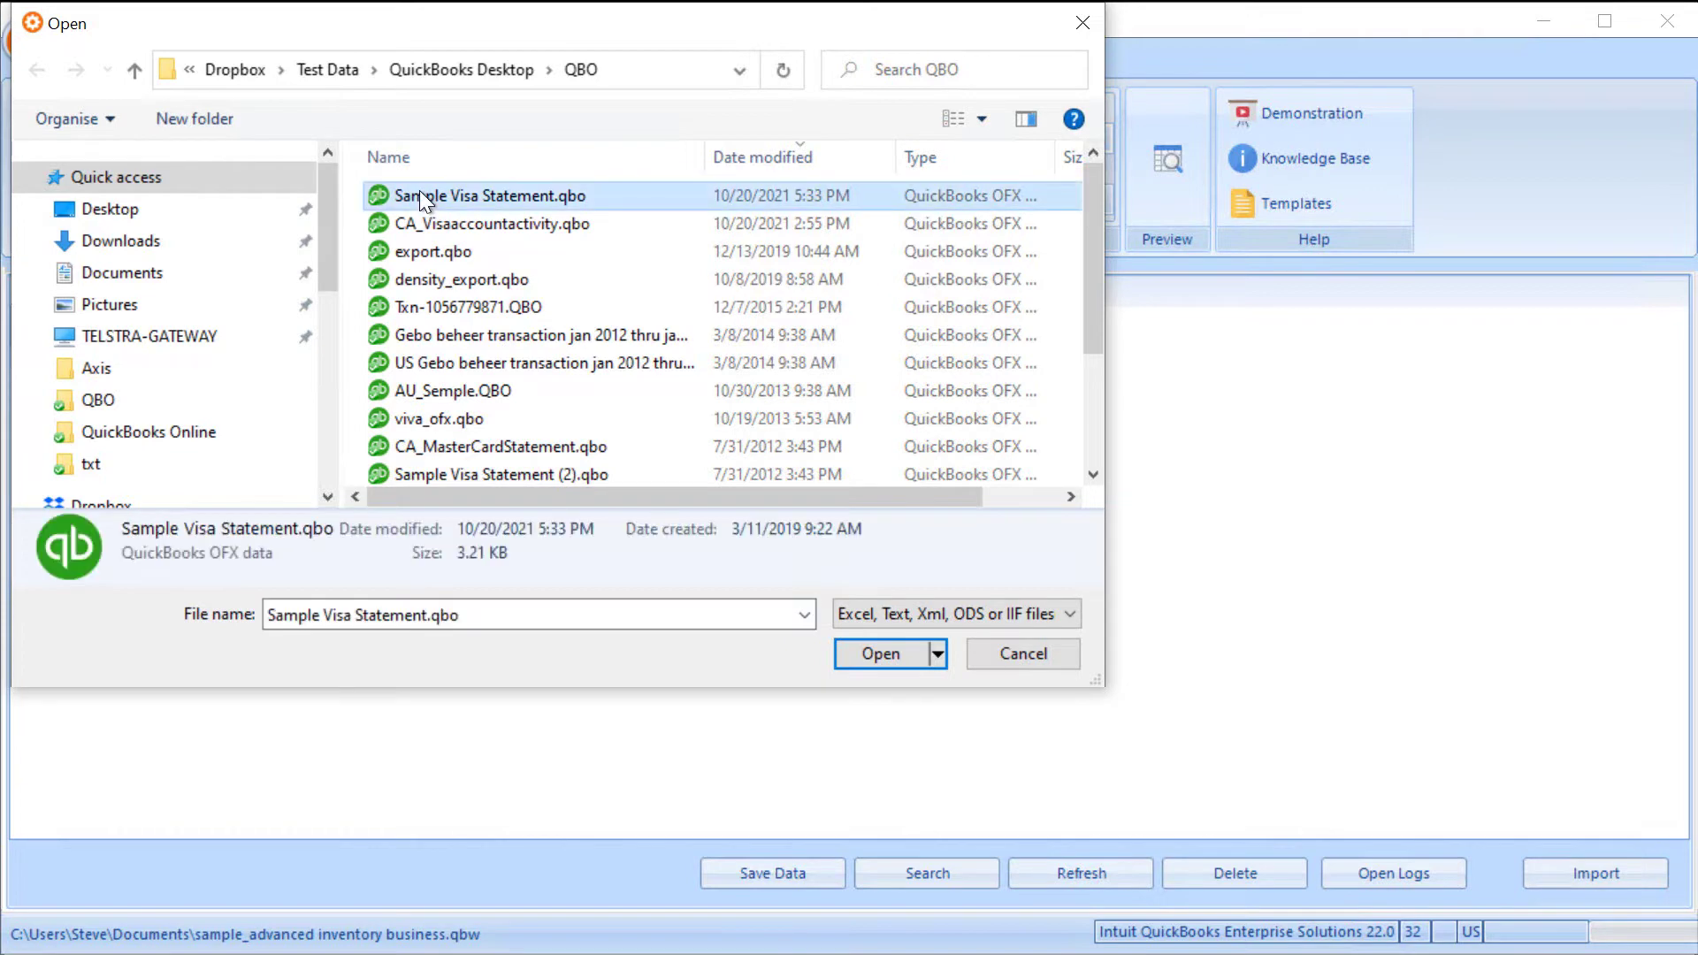
click(893, 657)
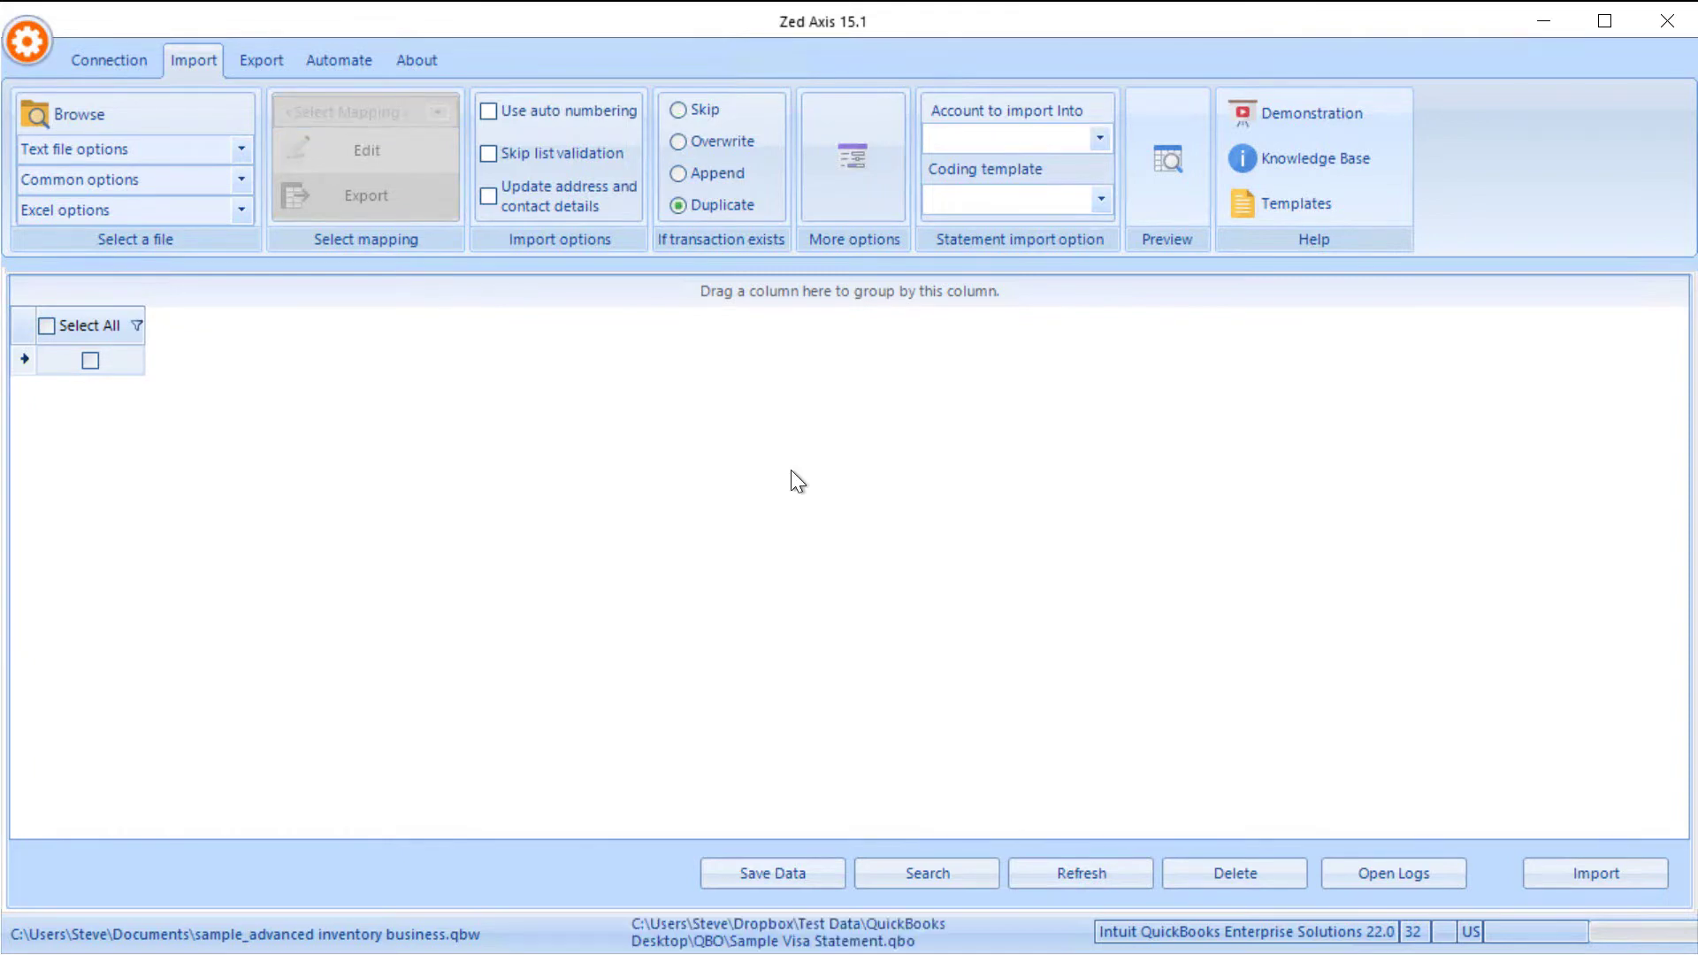
Step: Preview the statement for import into the My Credit Card account and apply My Credit Card Template to its transactions
click(1099, 142)
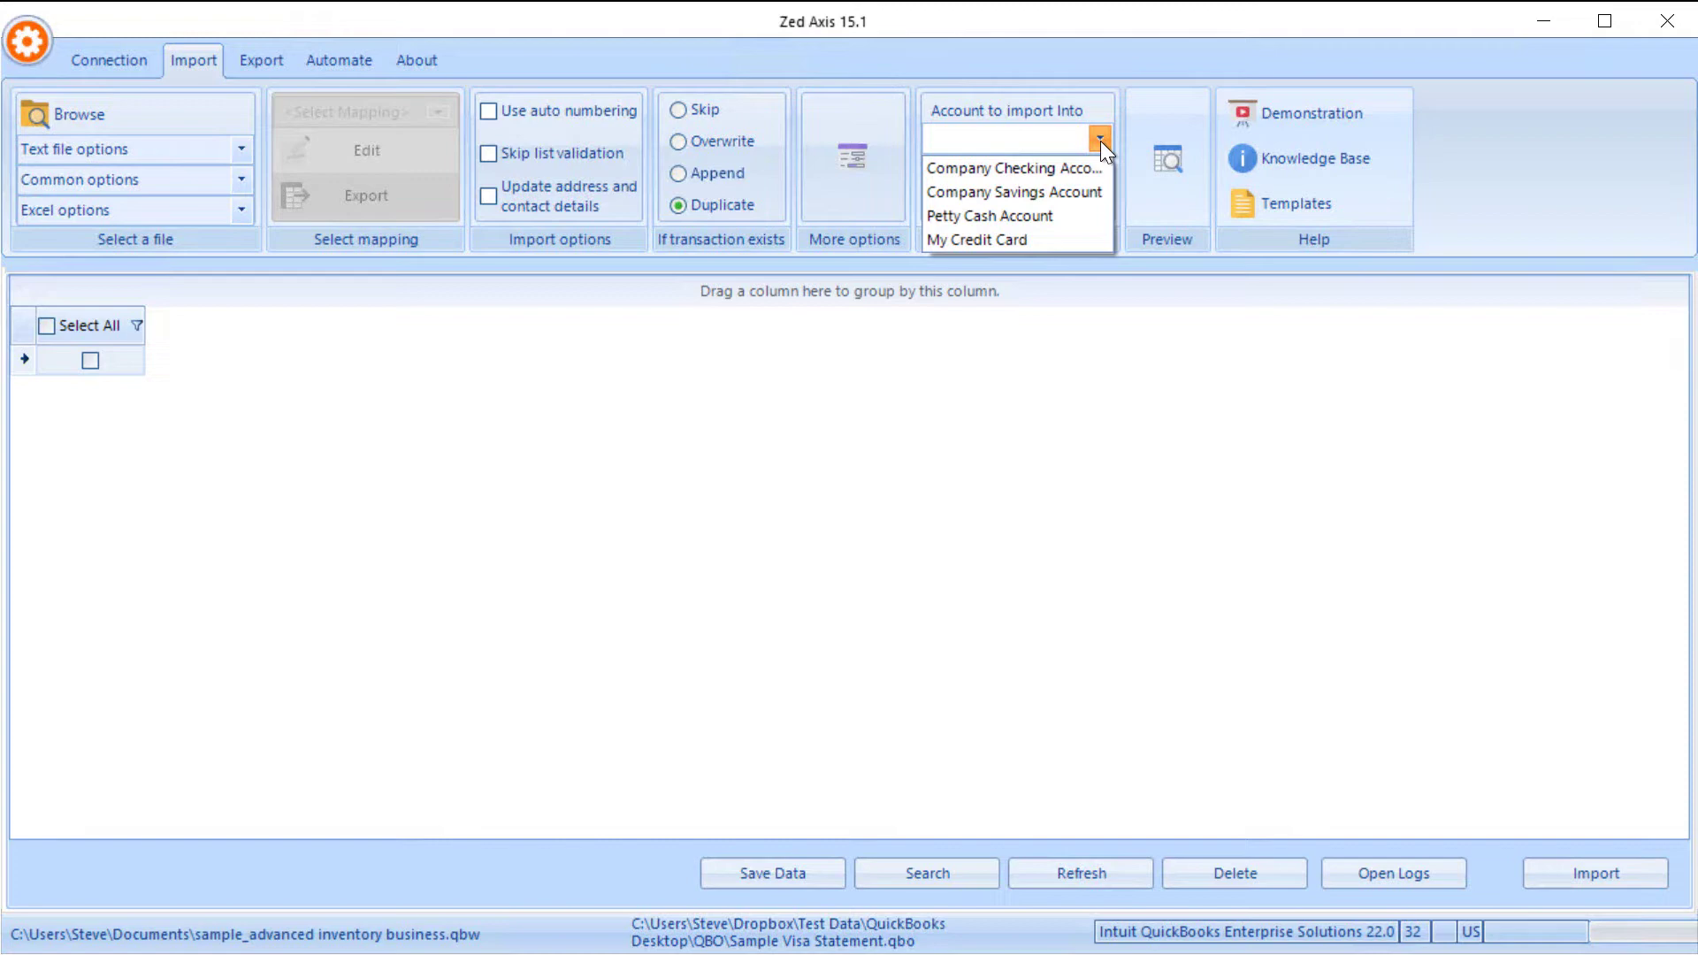
click(1024, 243)
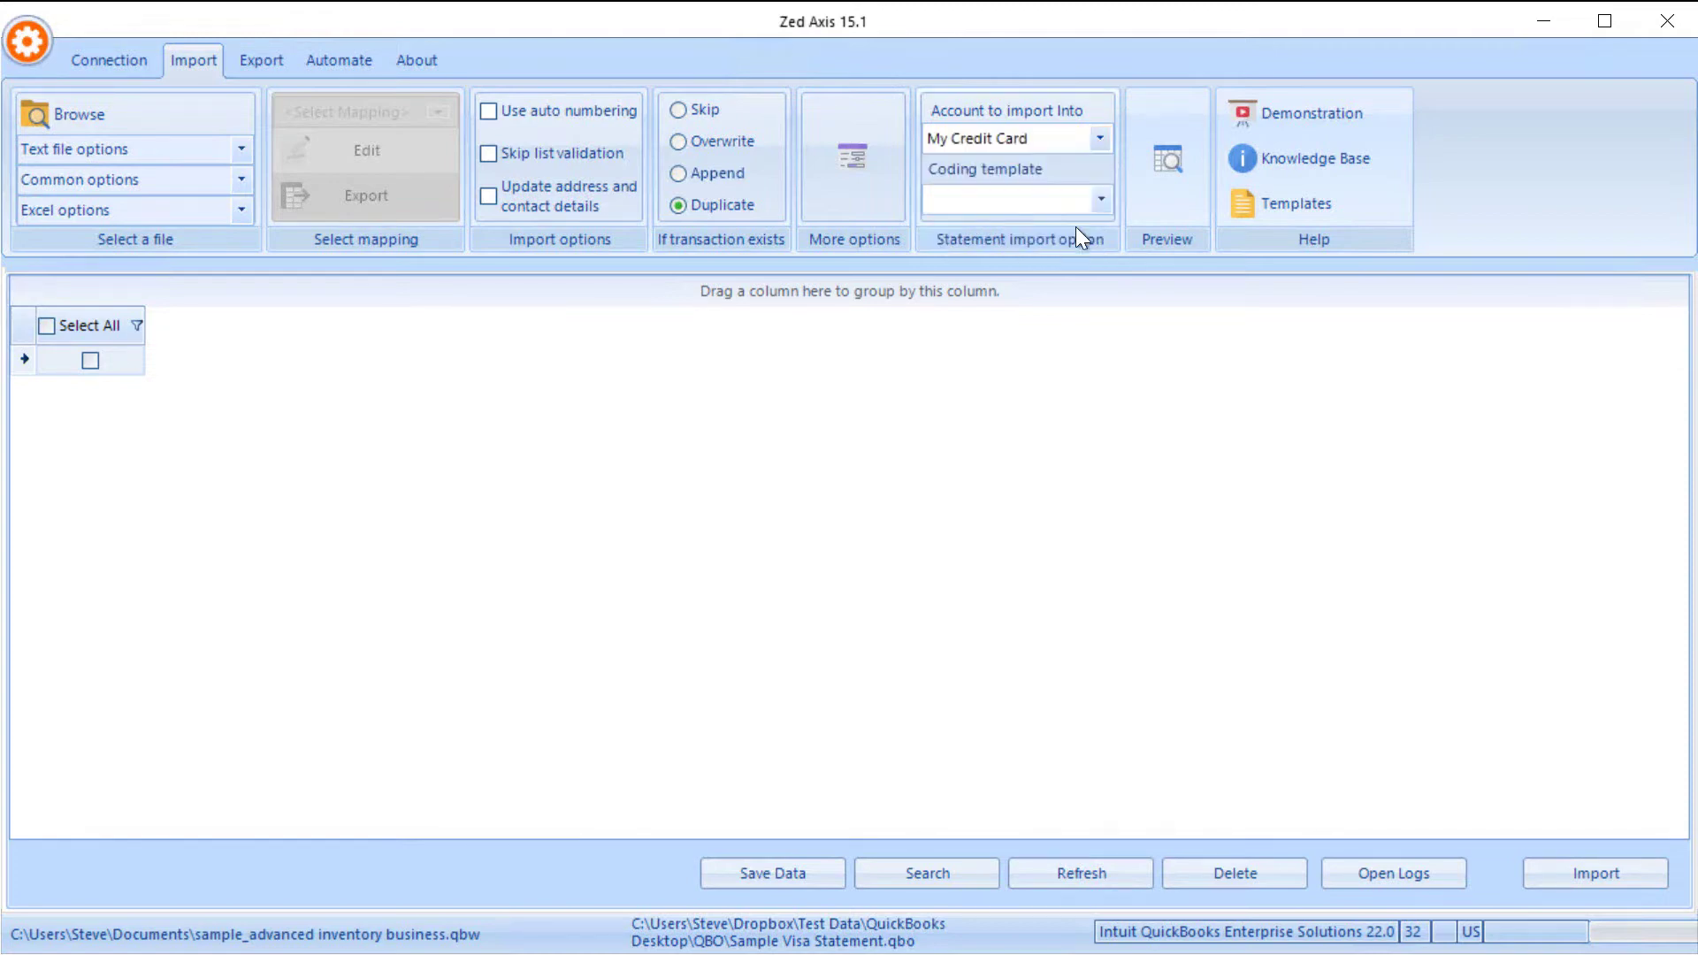
click(1172, 174)
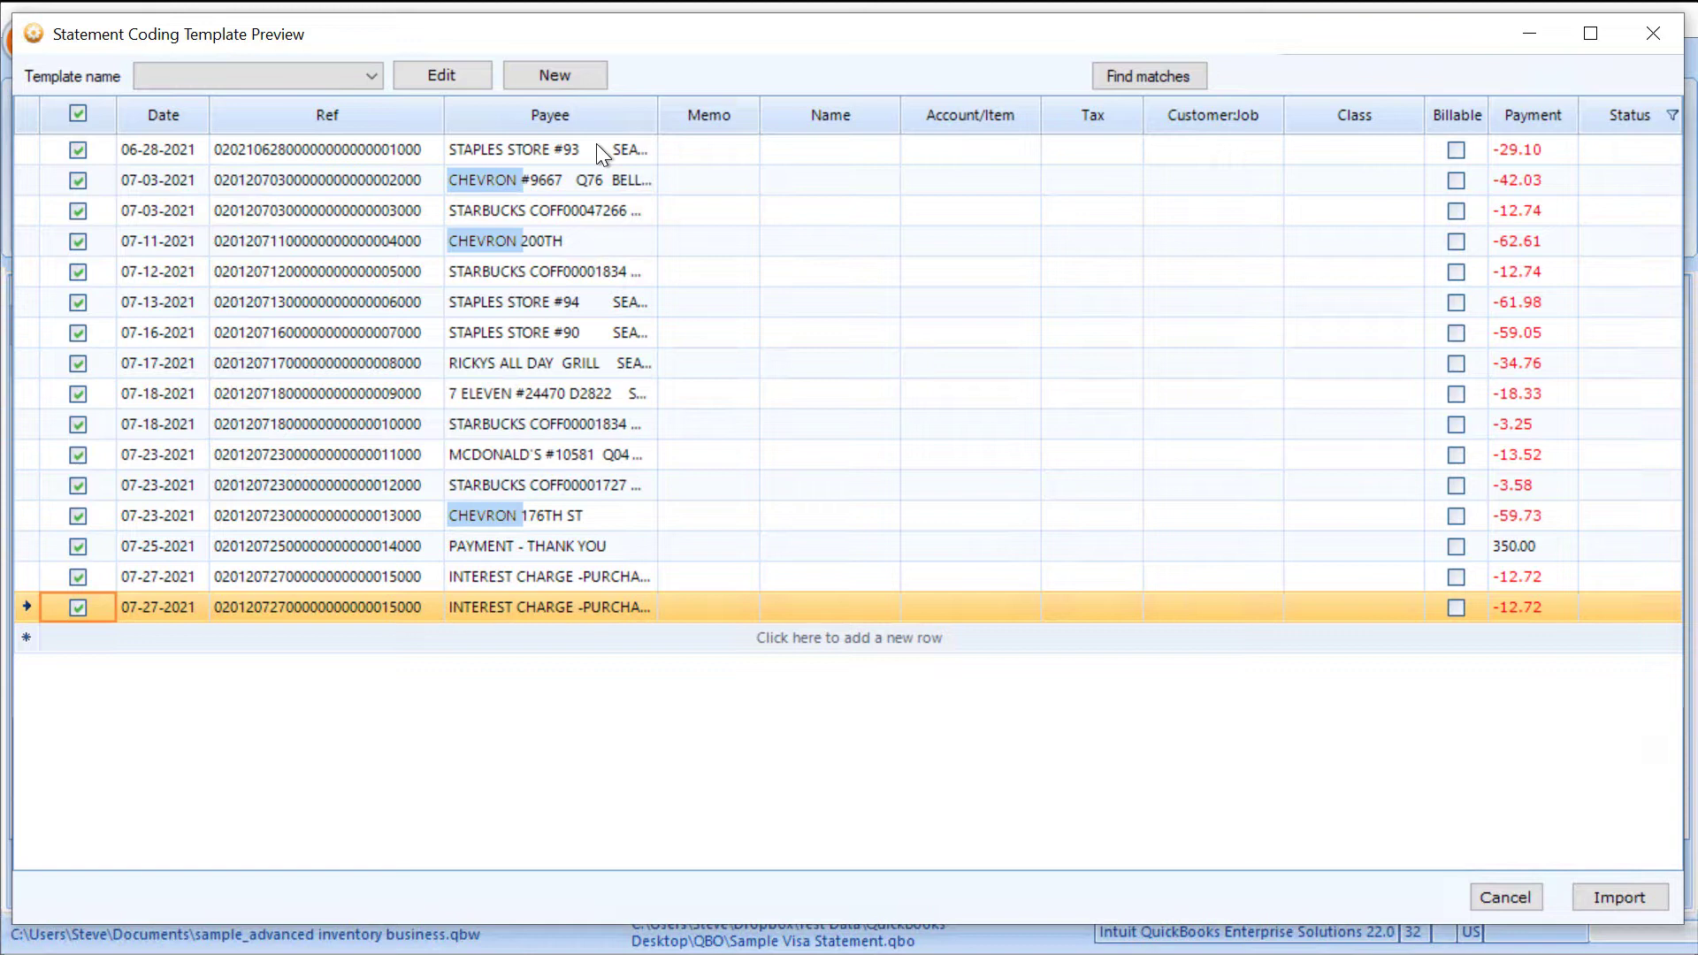
click(374, 77)
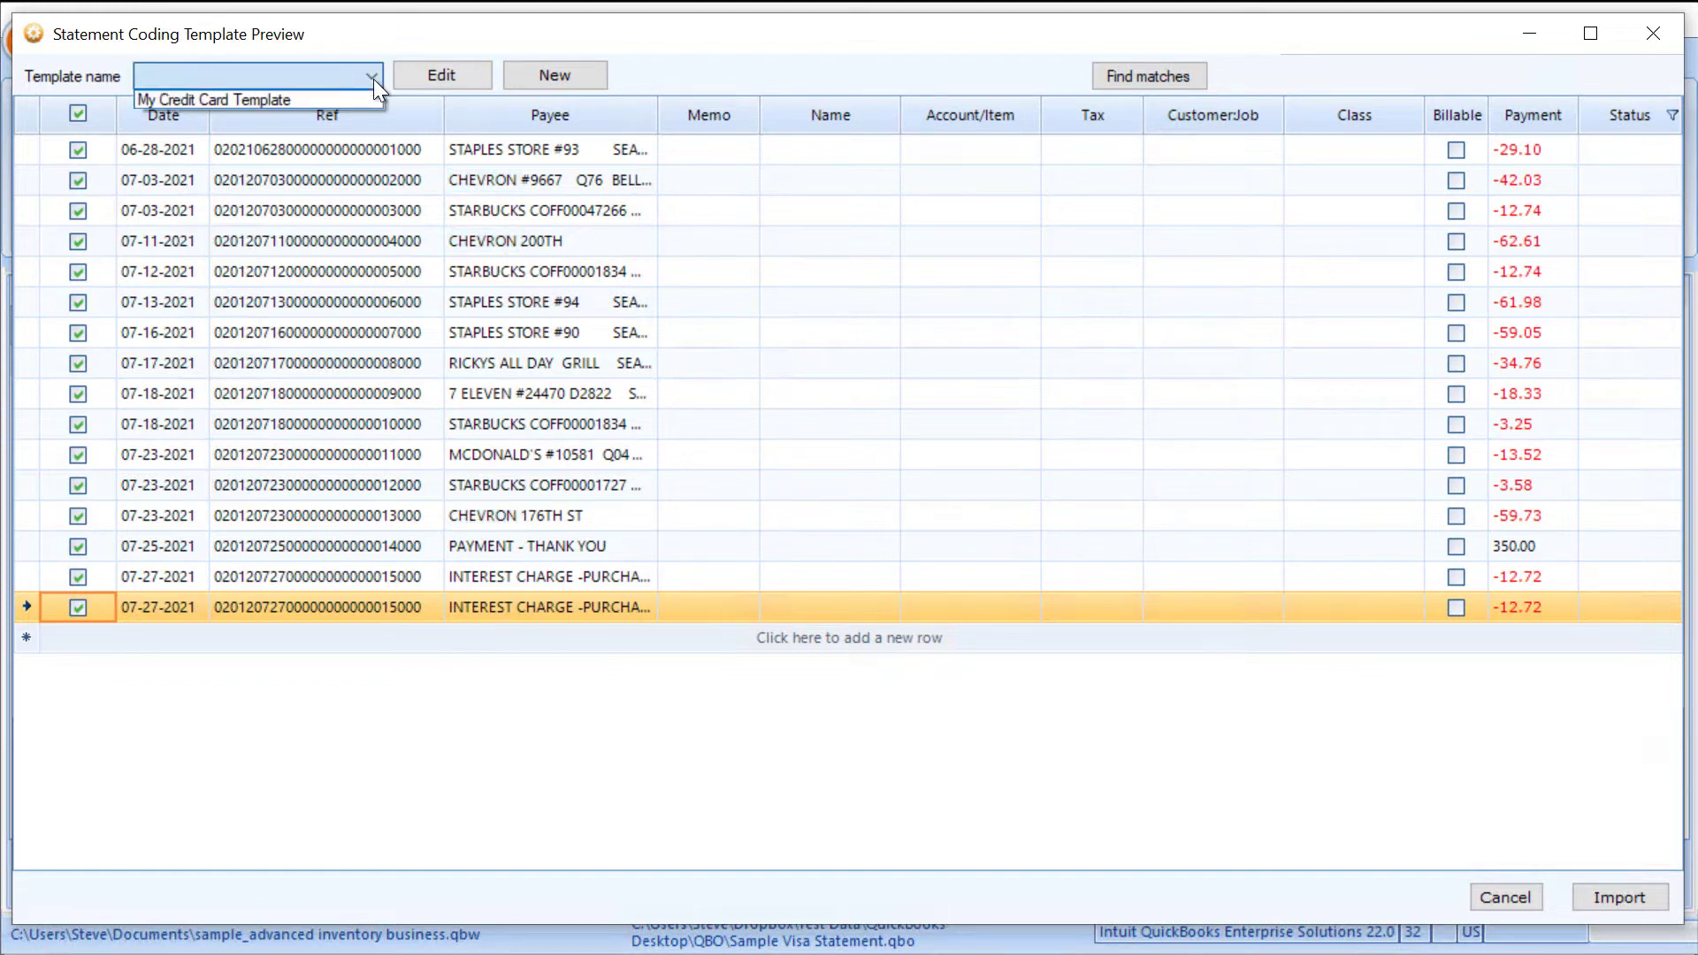
click(360, 101)
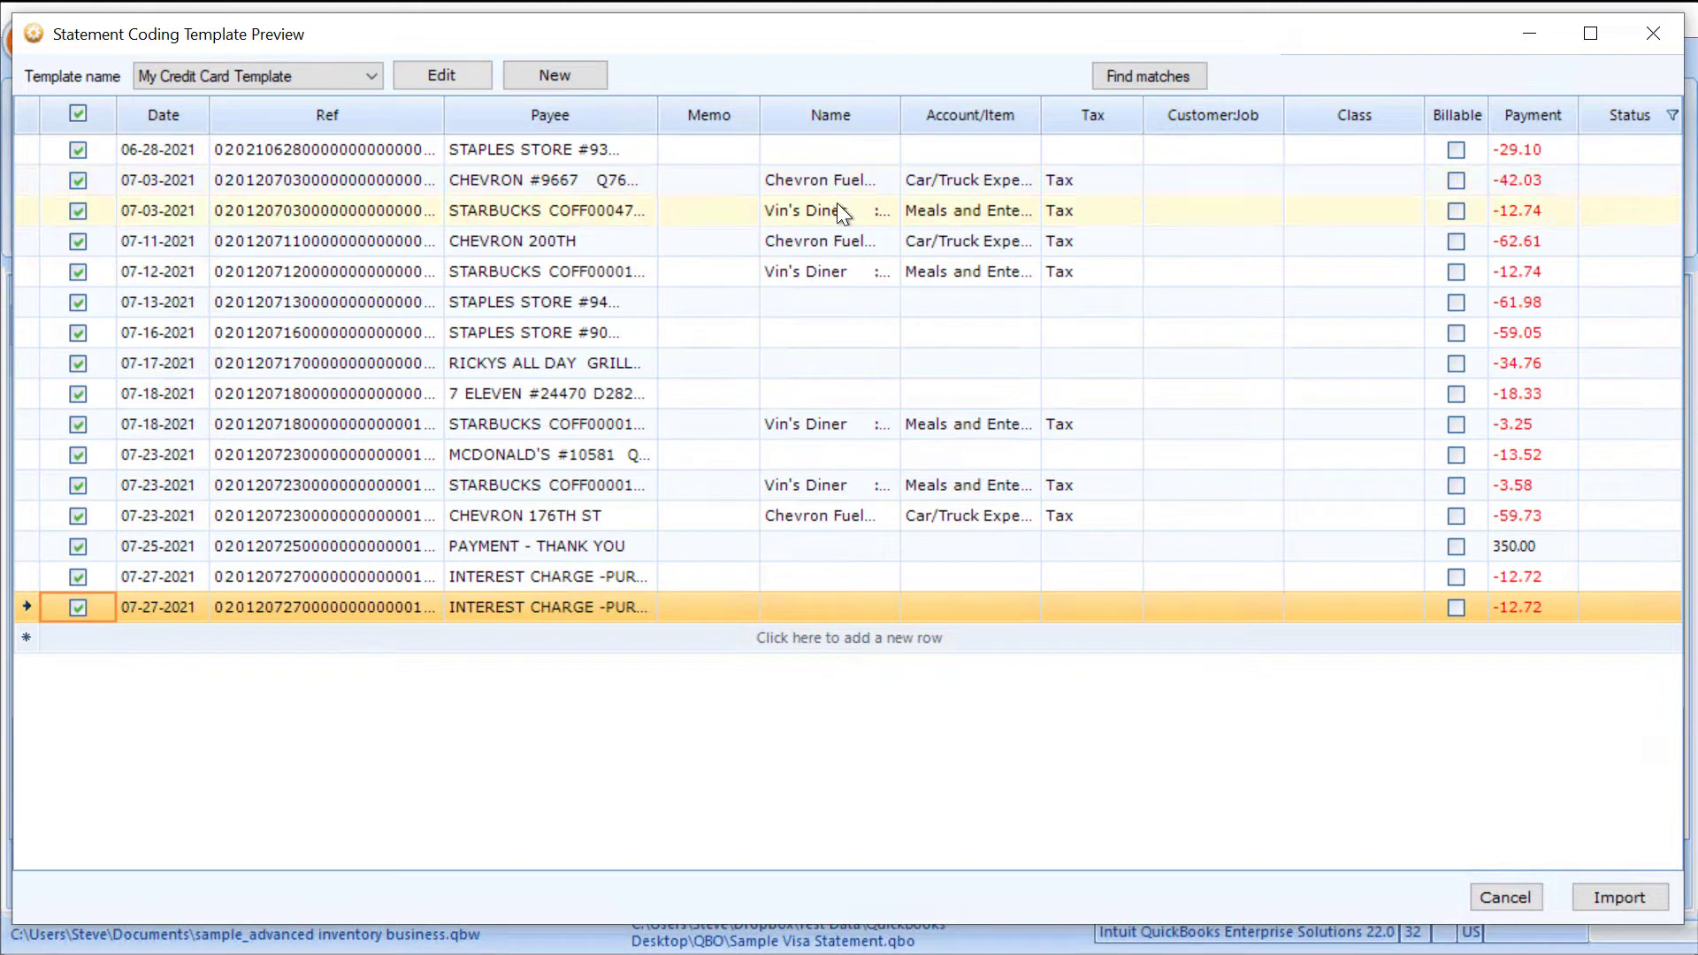
Step: Open My Credit Card Template for editing and set the Starbucks keyword's name to the Starbucks vendor
click(441, 78)
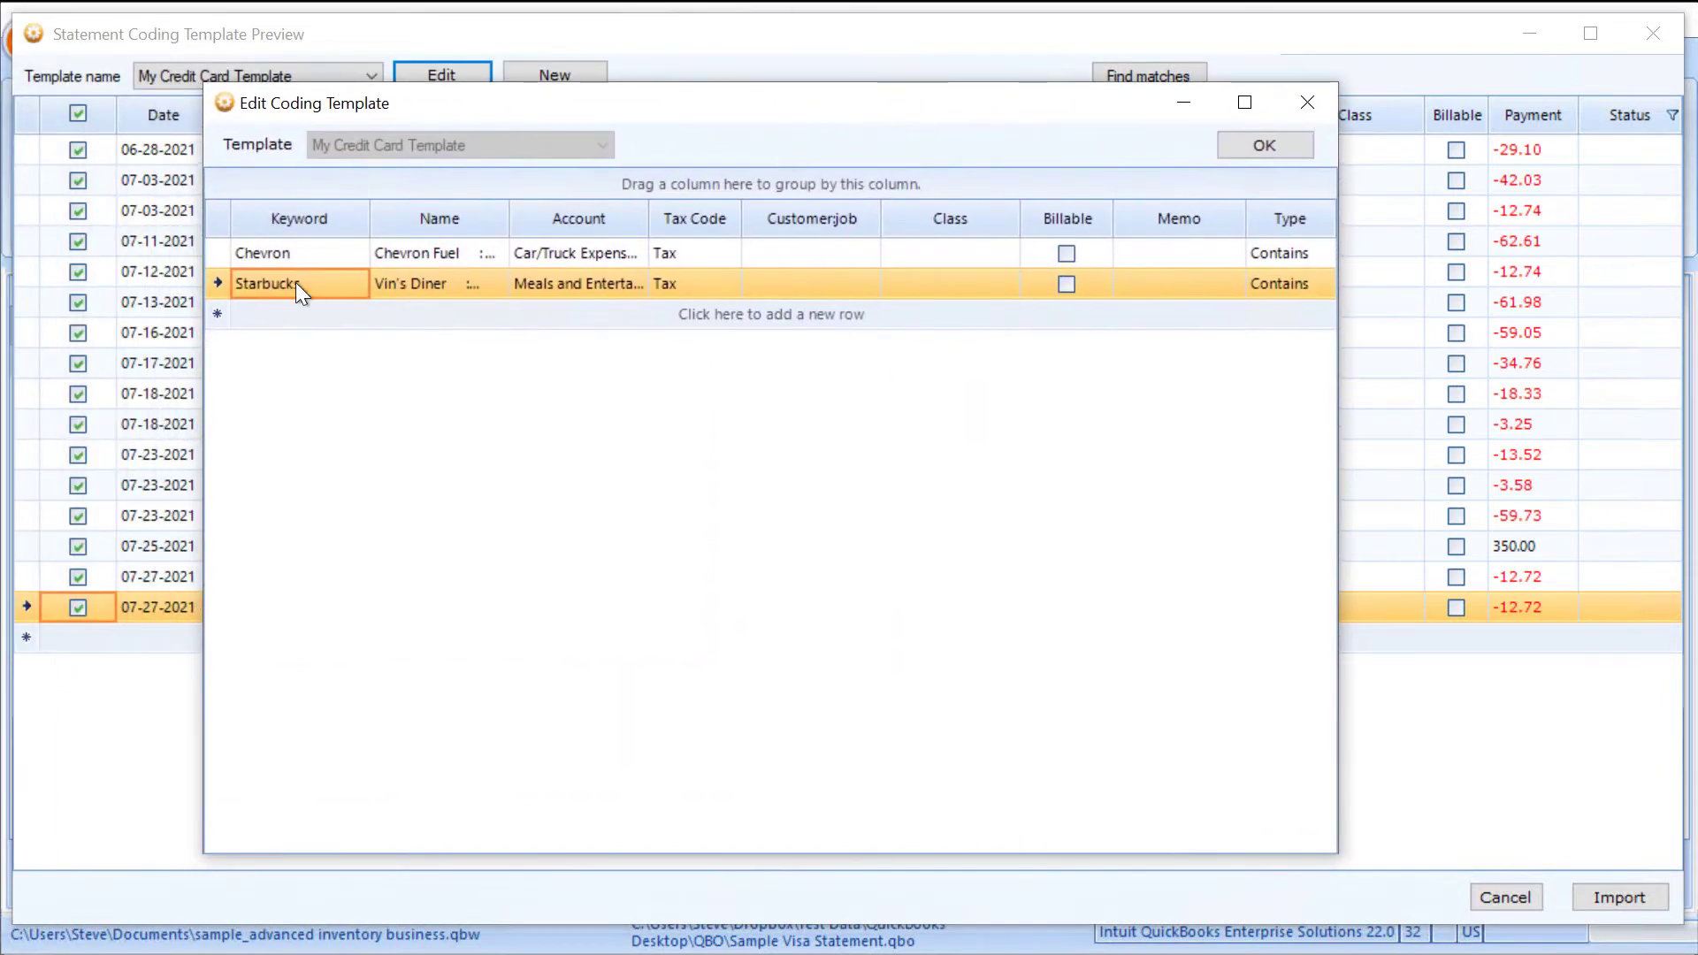
click(482, 288)
click(489, 283)
click(494, 282)
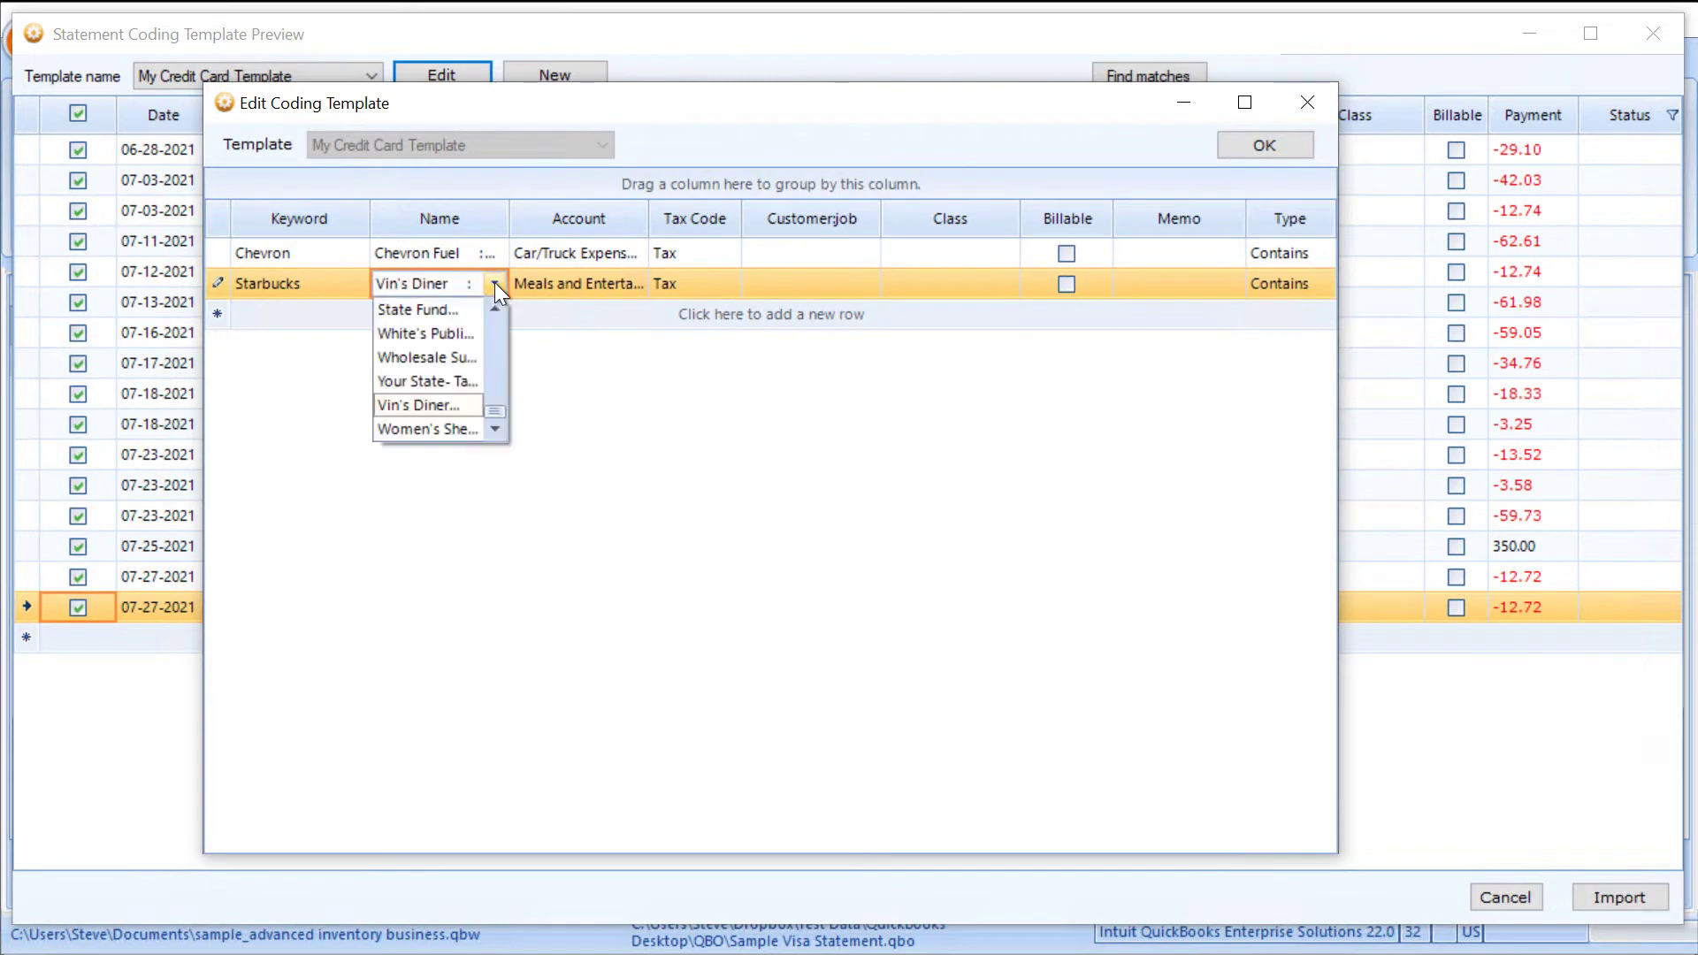
key(s)
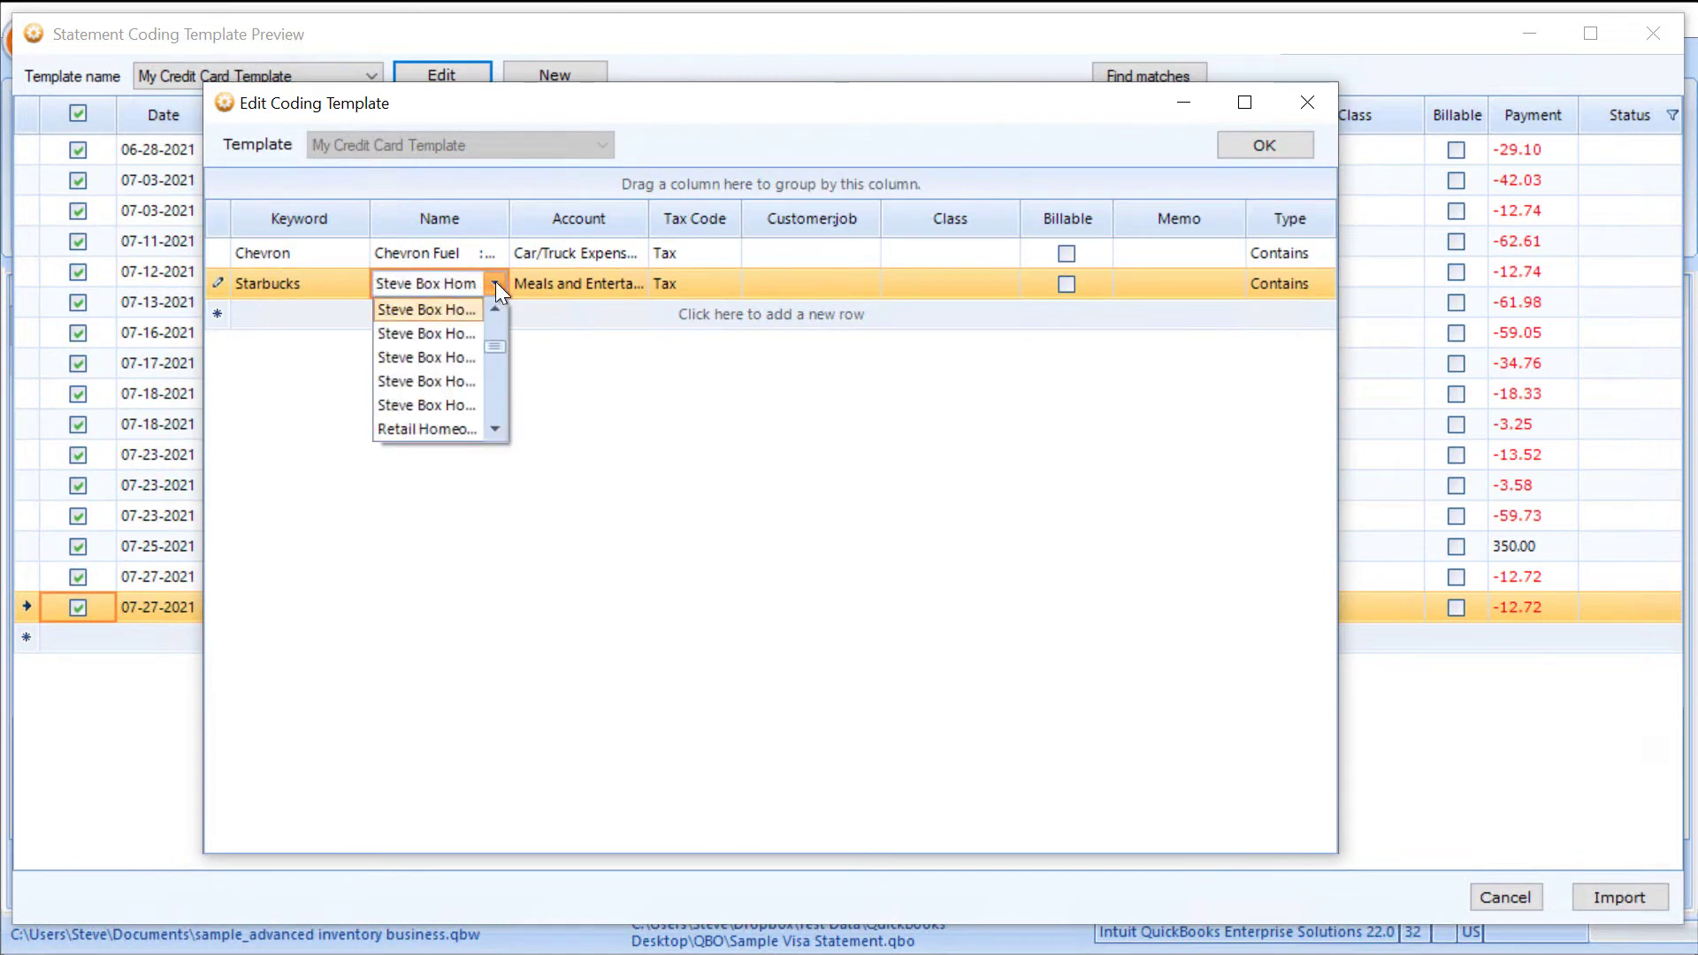
scroll(448, 406, up, 2)
click(444, 405)
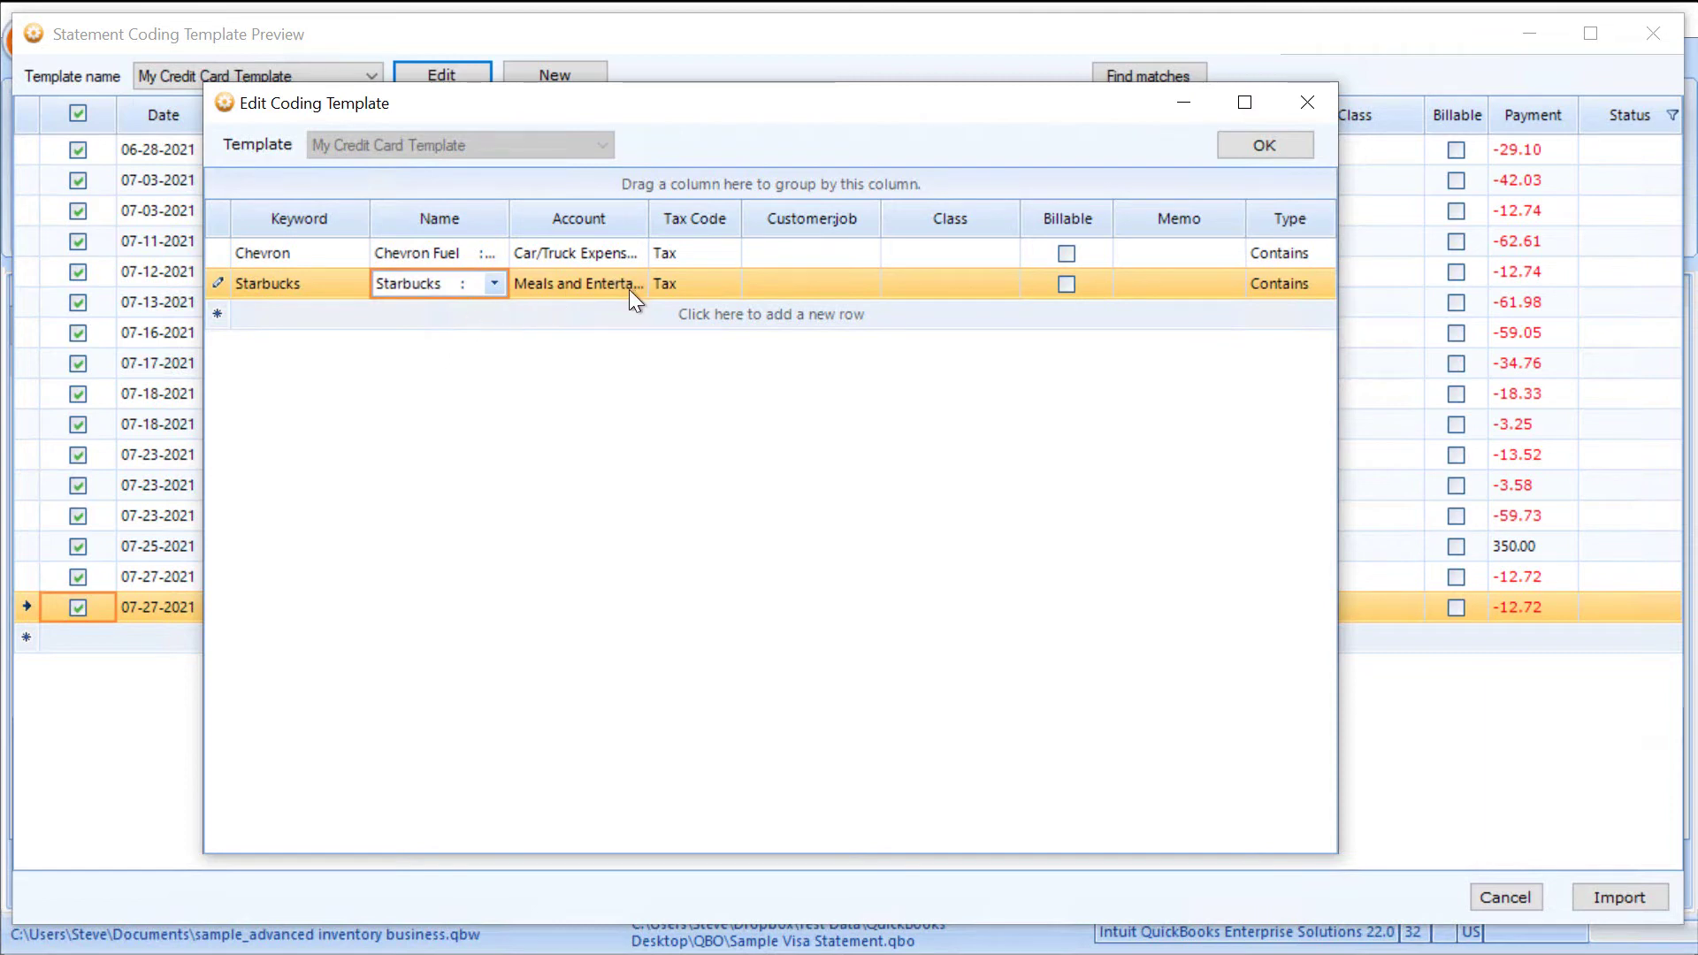
Step: Set the Starbucks rule's class to Installation and check the options for its match type
click(667, 290)
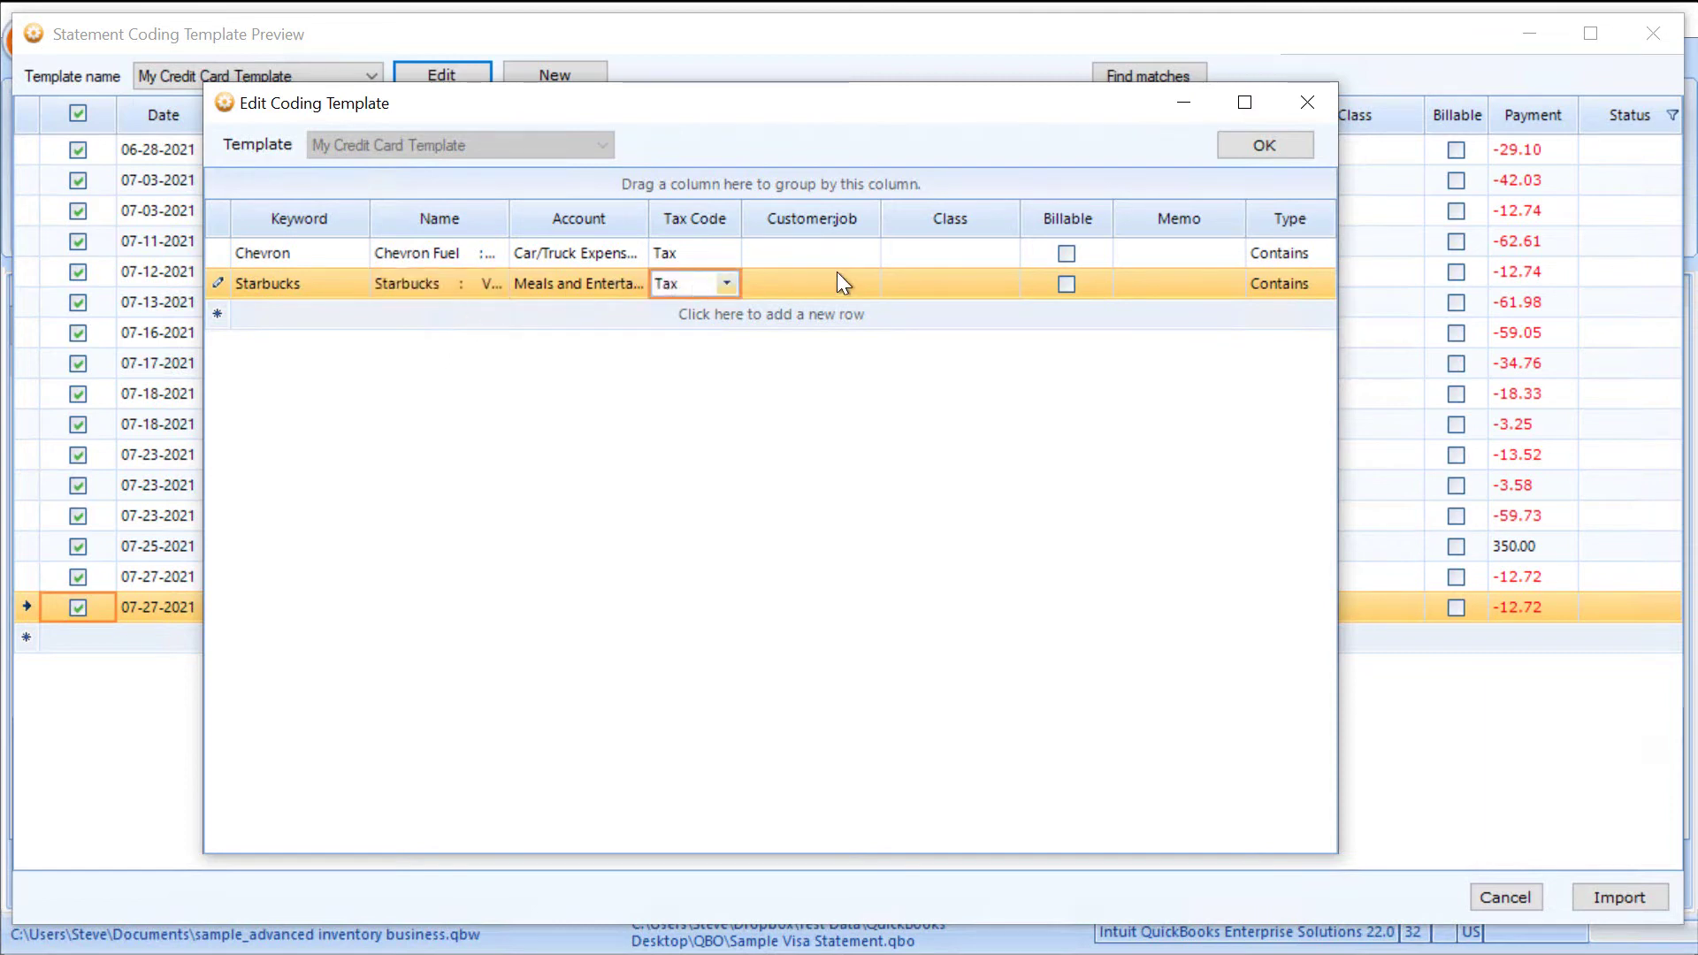
click(982, 291)
click(1002, 283)
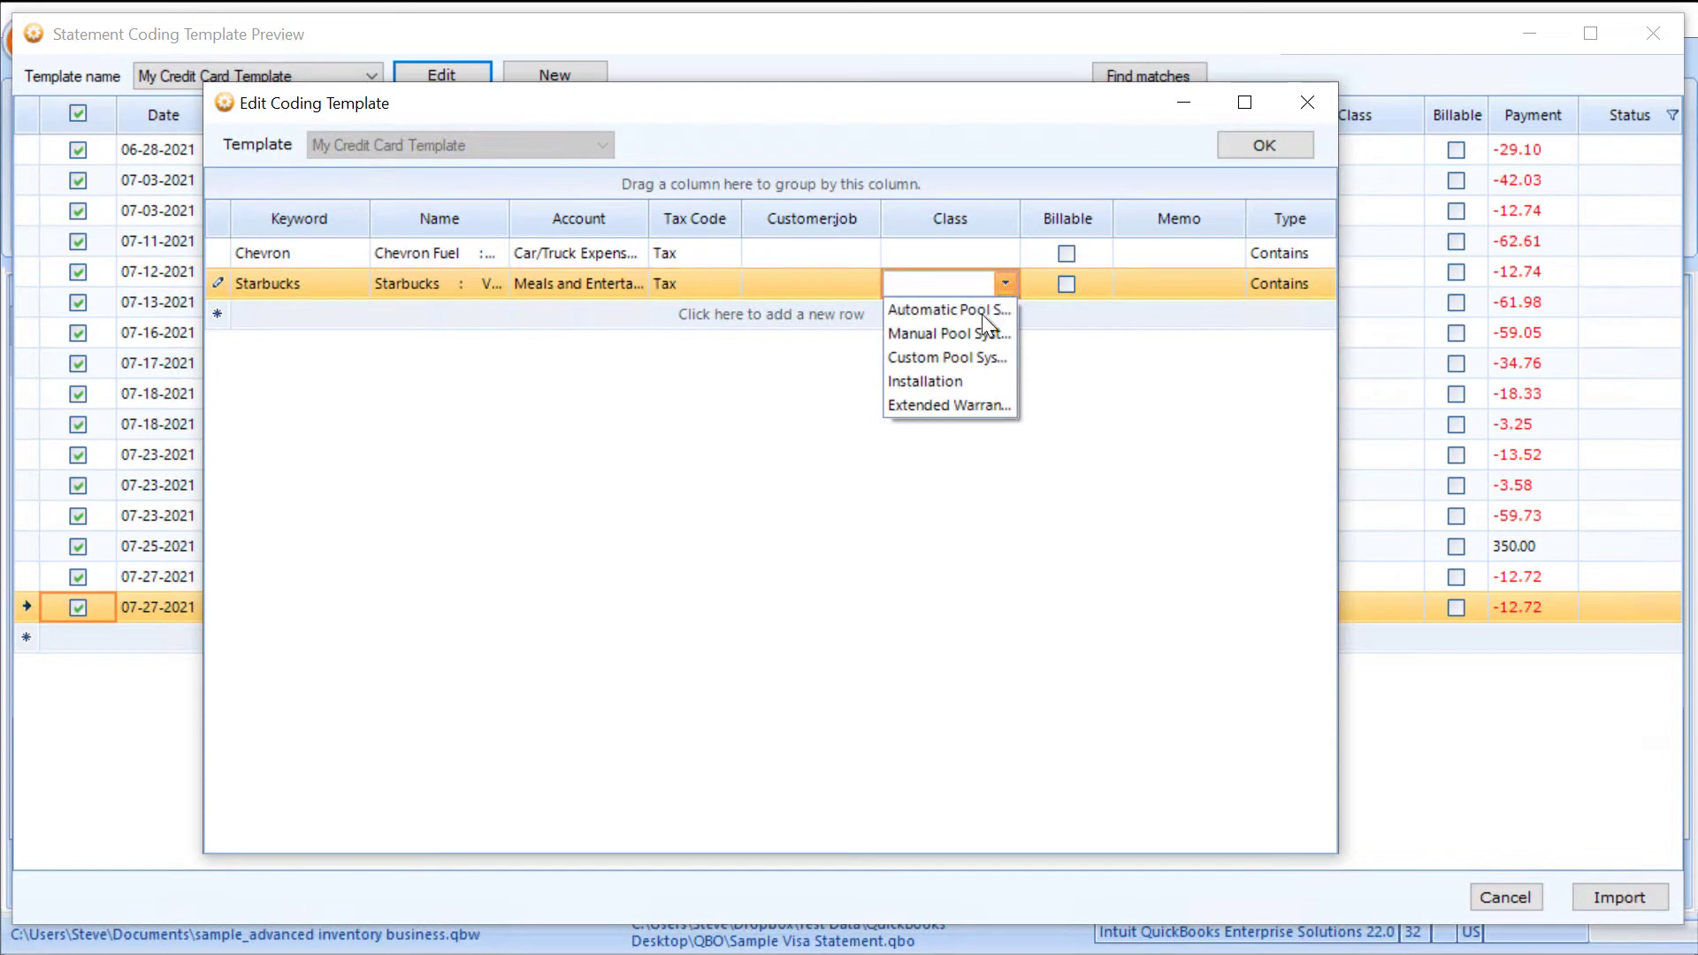
click(956, 378)
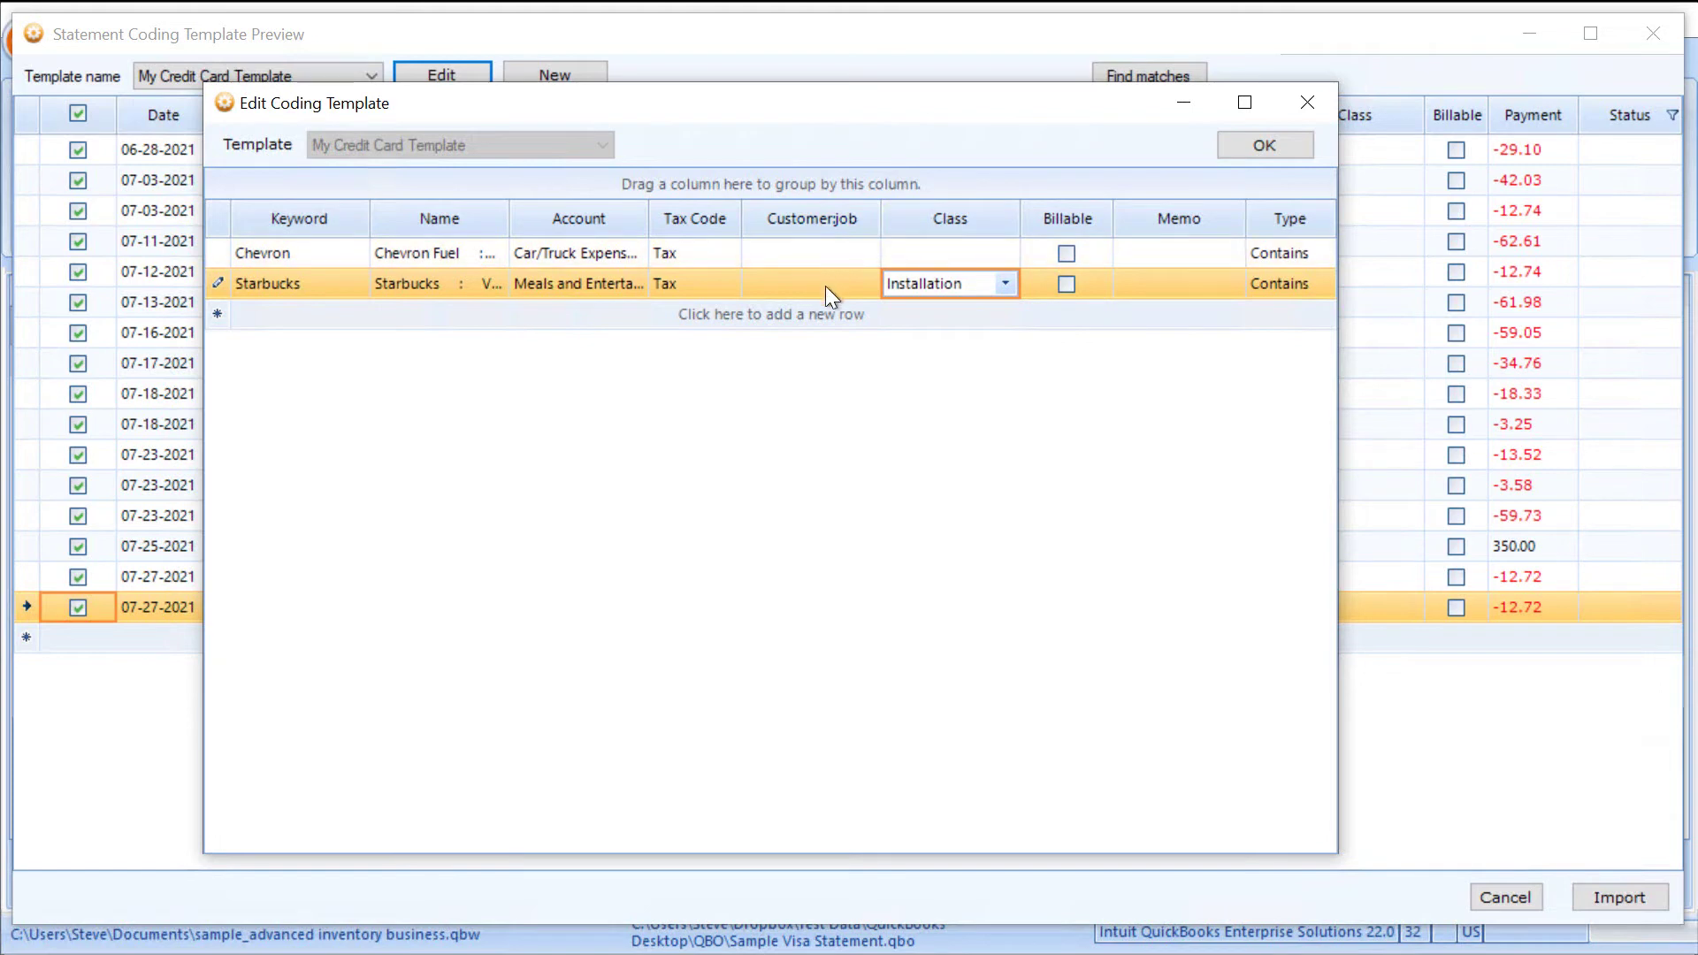
click(1281, 284)
click(1323, 282)
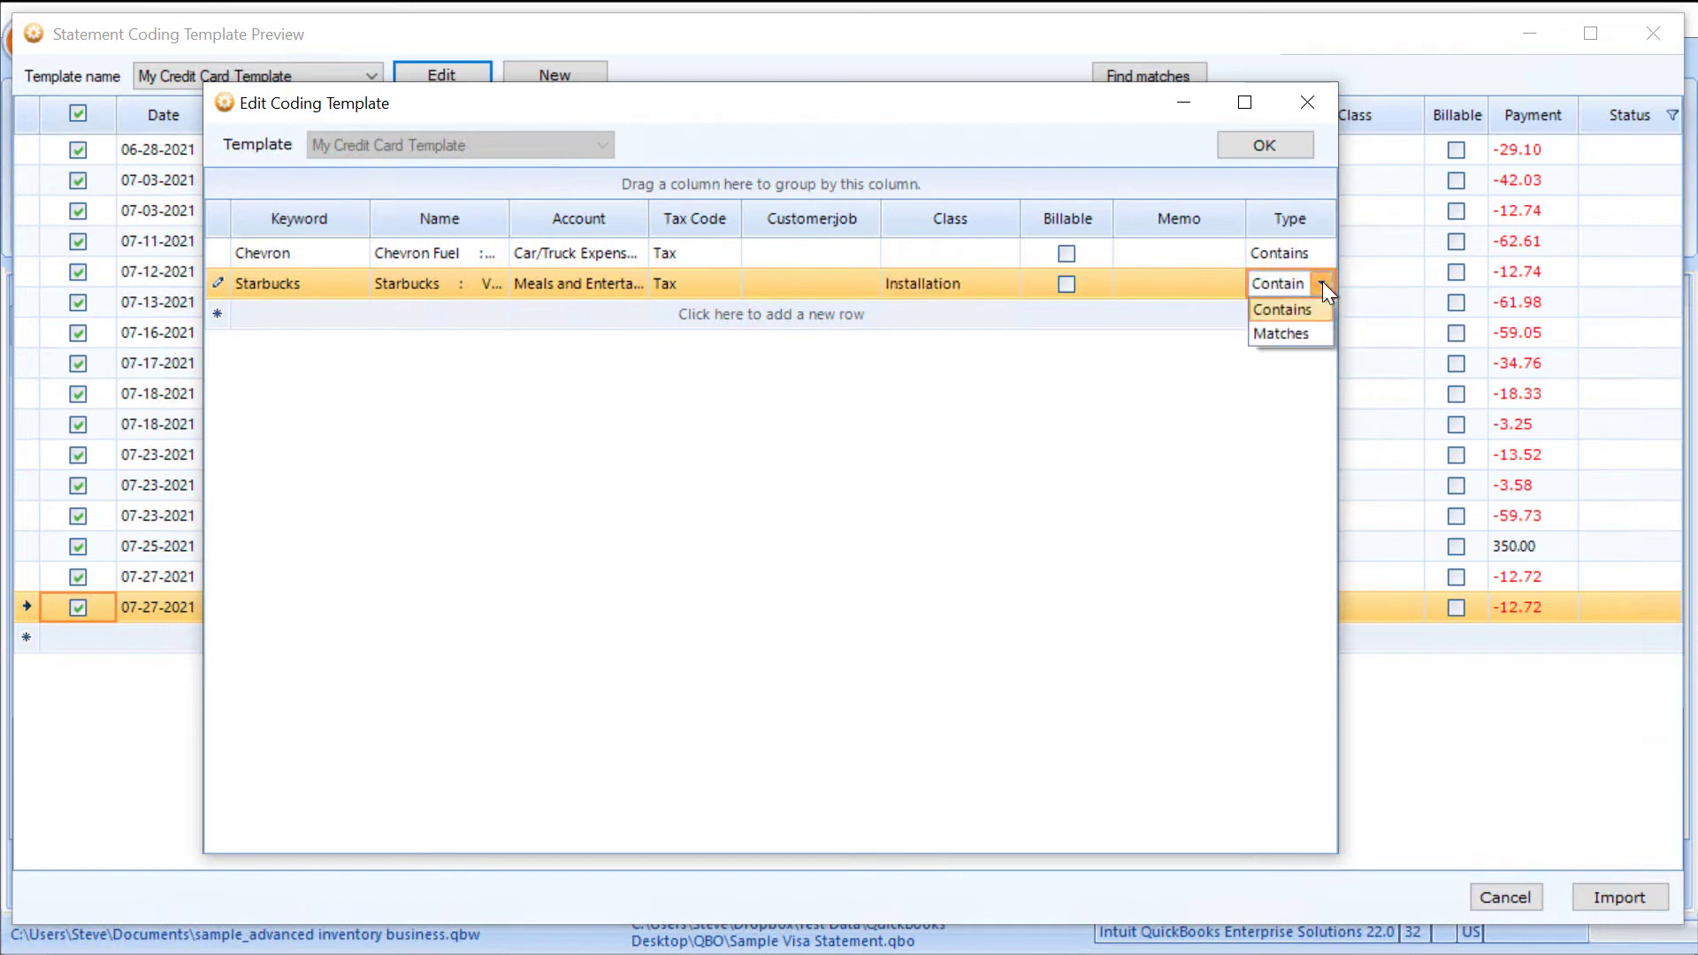
click(1323, 283)
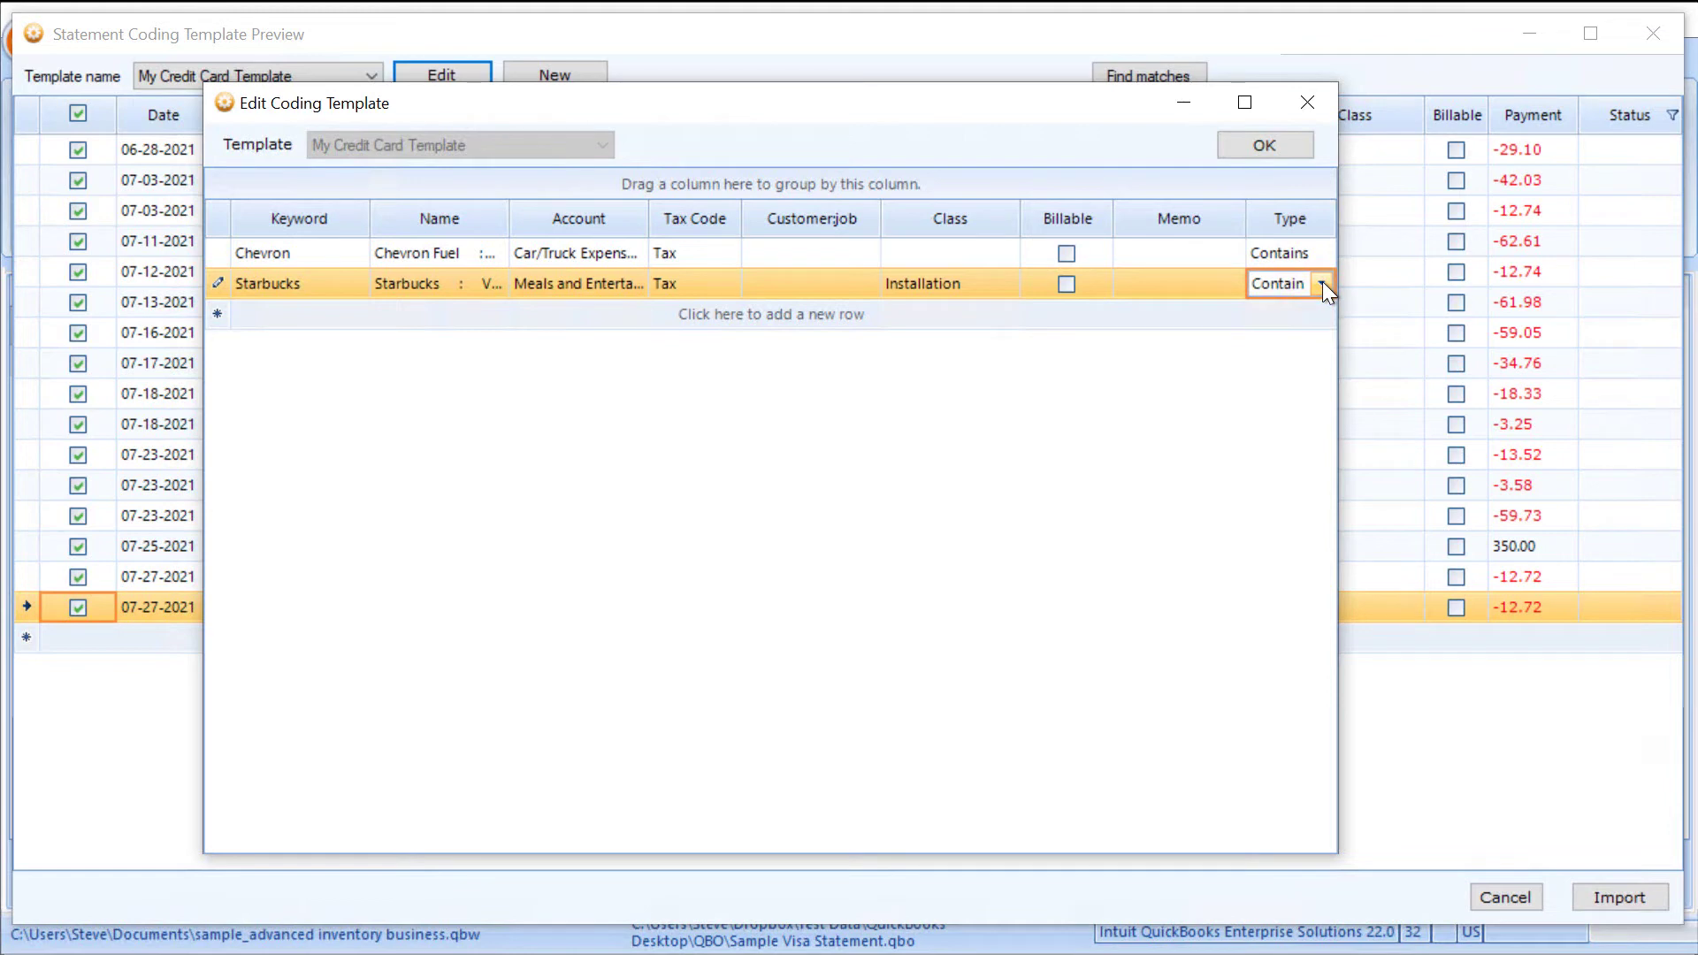
Step: Add a coding rule with the keyword Staples and assign the Staples vendor as its name
key(Tab)
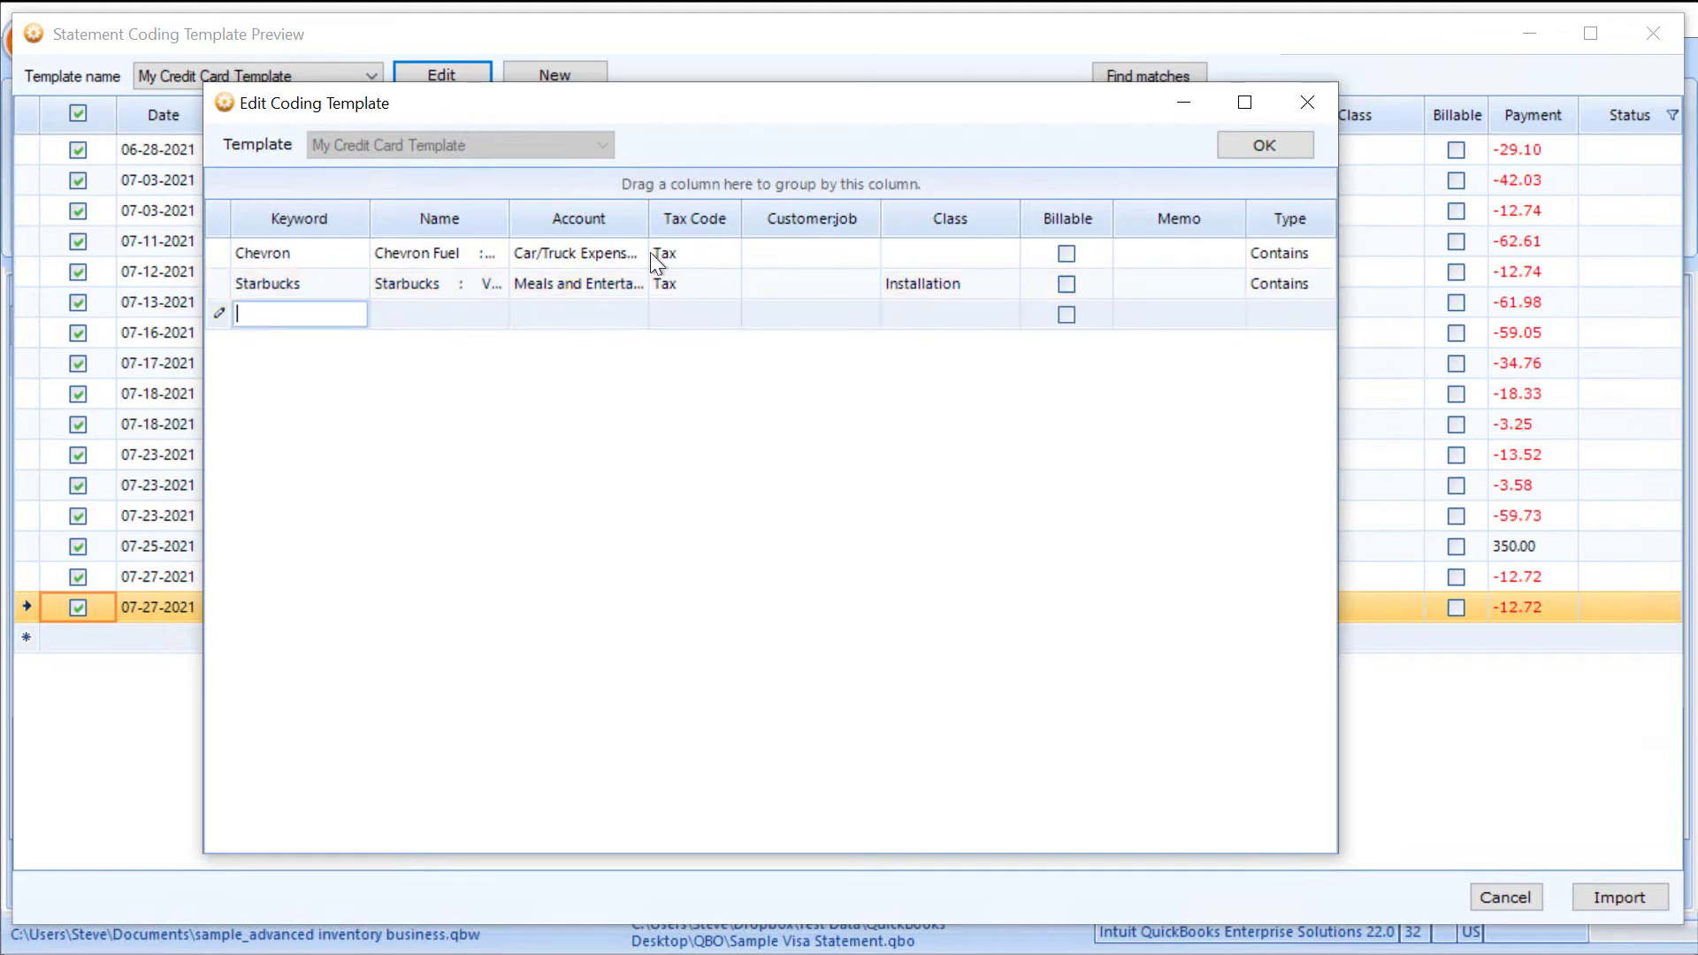
text(Staples)
click(484, 315)
click(494, 315)
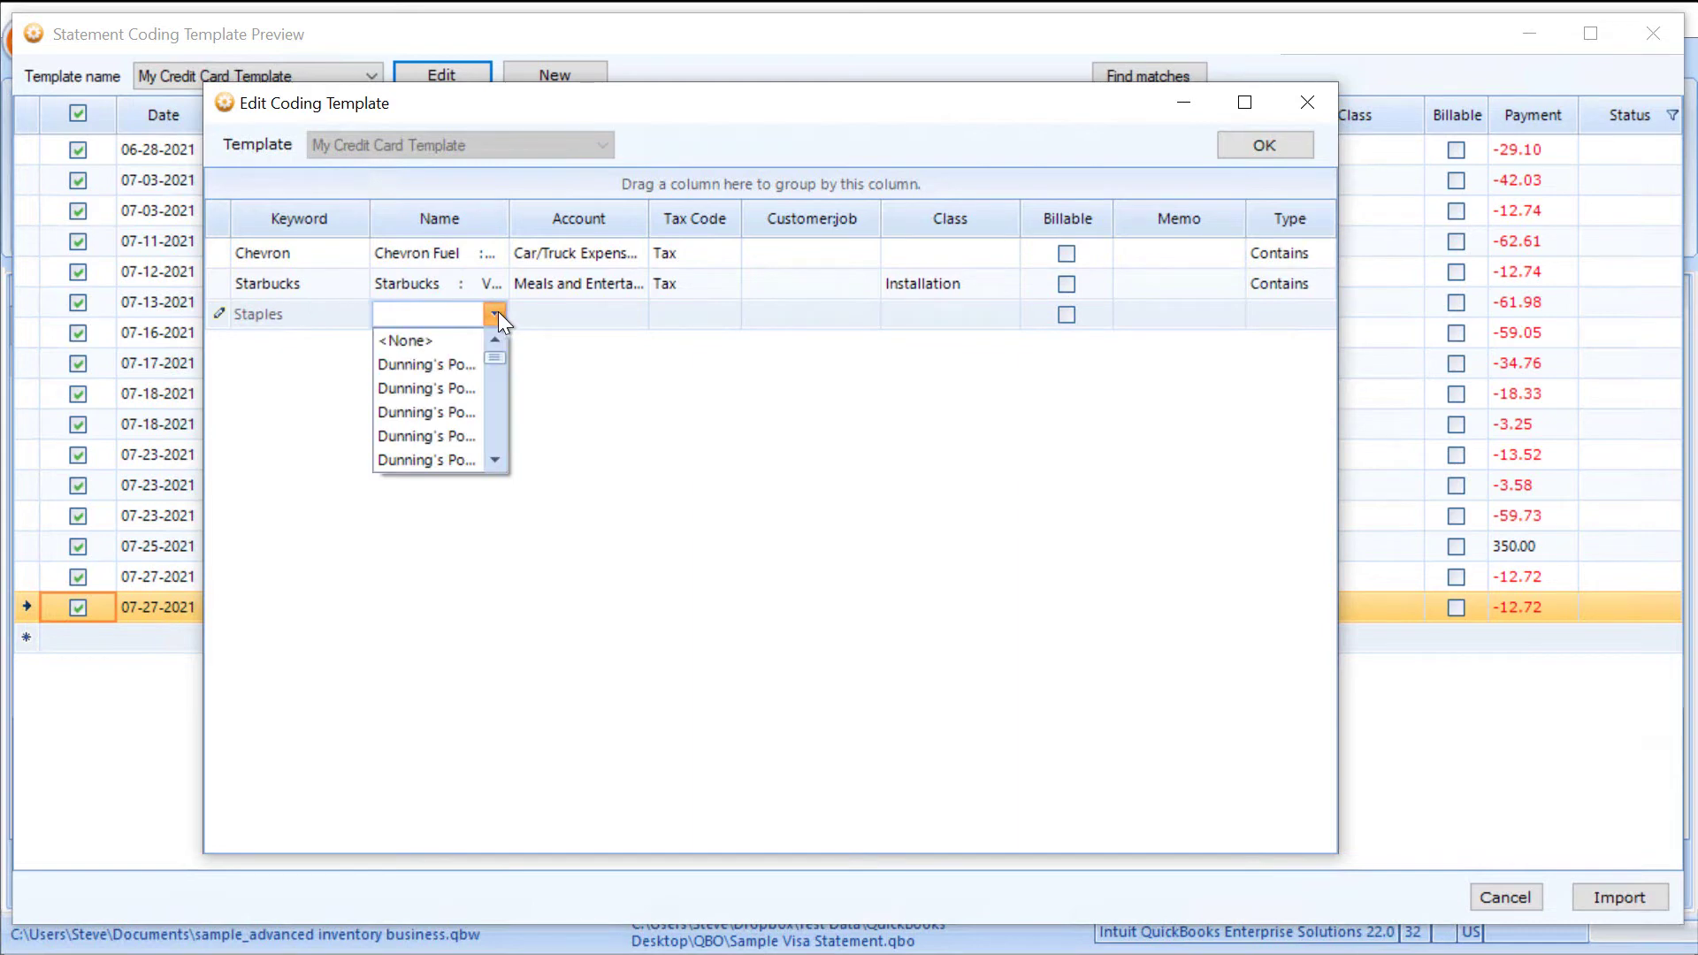
text(st)
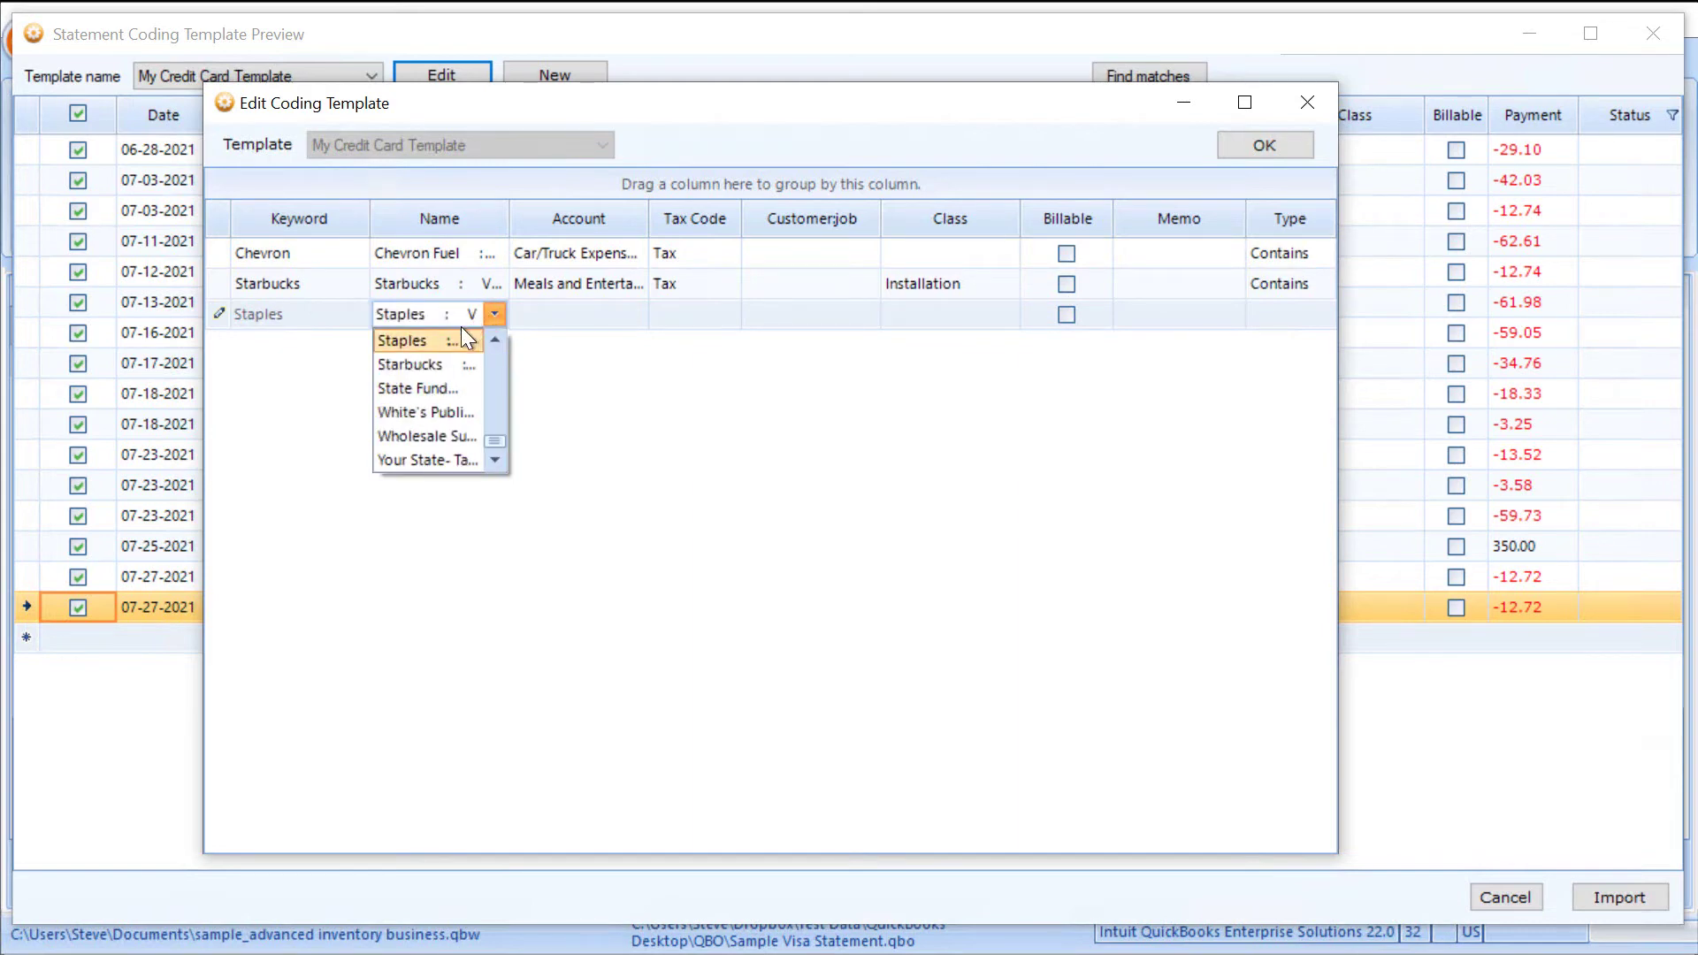
click(444, 340)
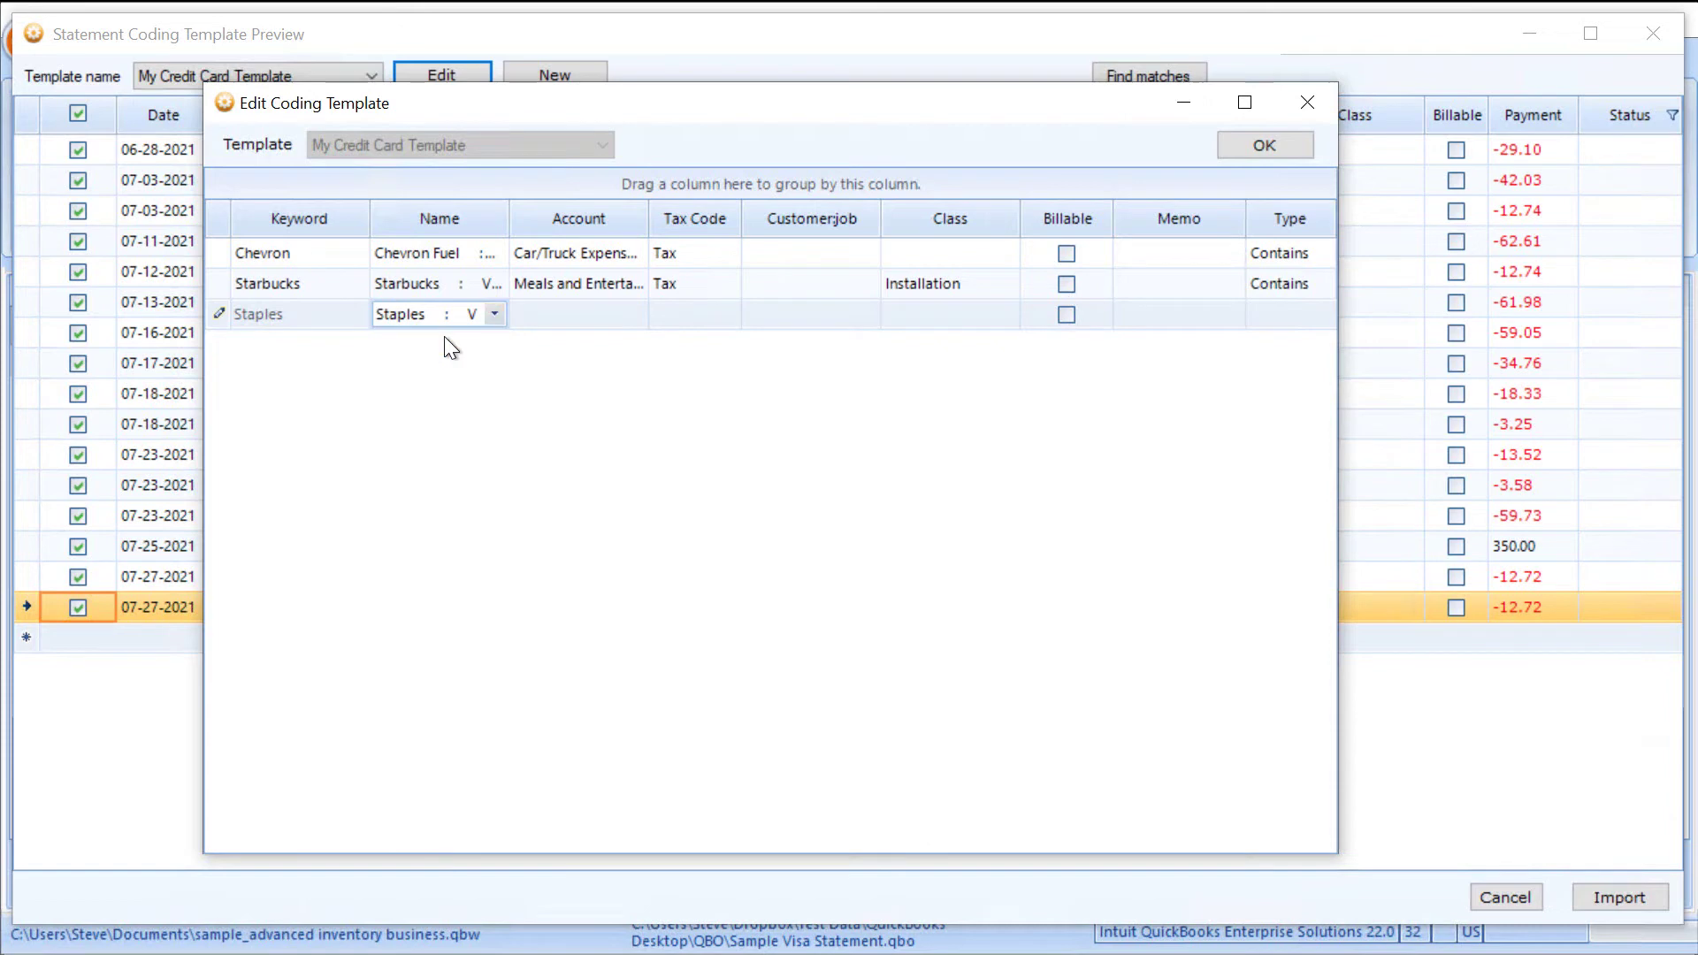
Step: Set the Staples rule's account to Office Equipment and its tax code to Non
click(585, 314)
click(635, 316)
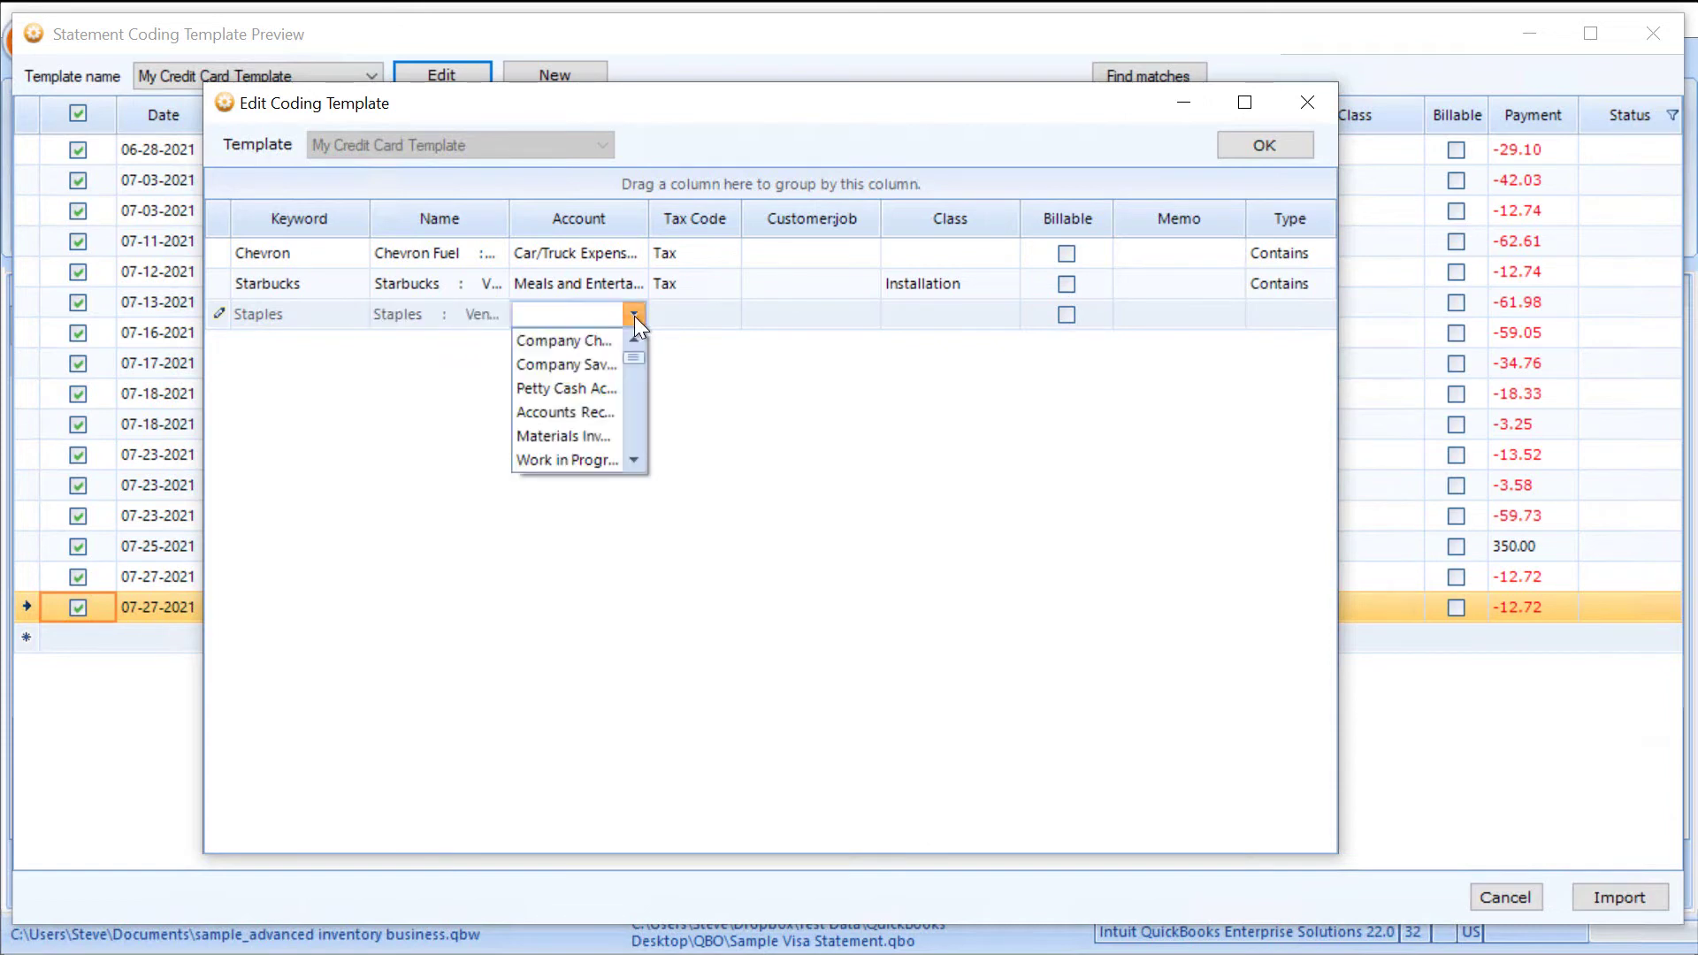
text(of)
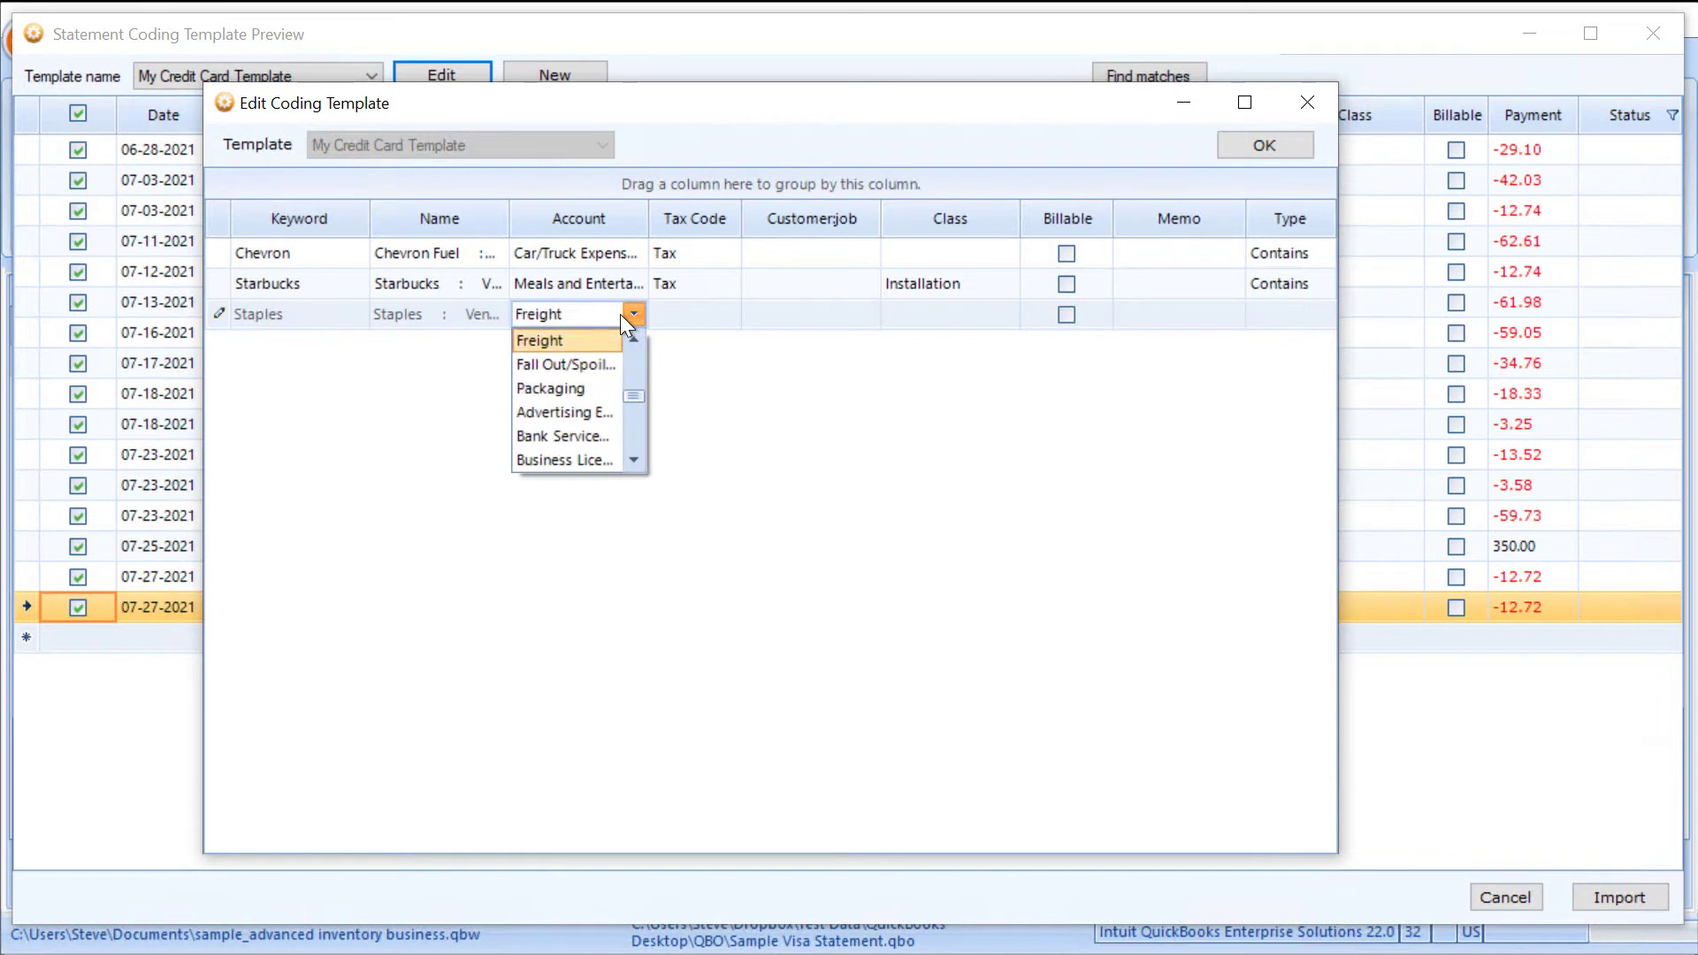
text(o)
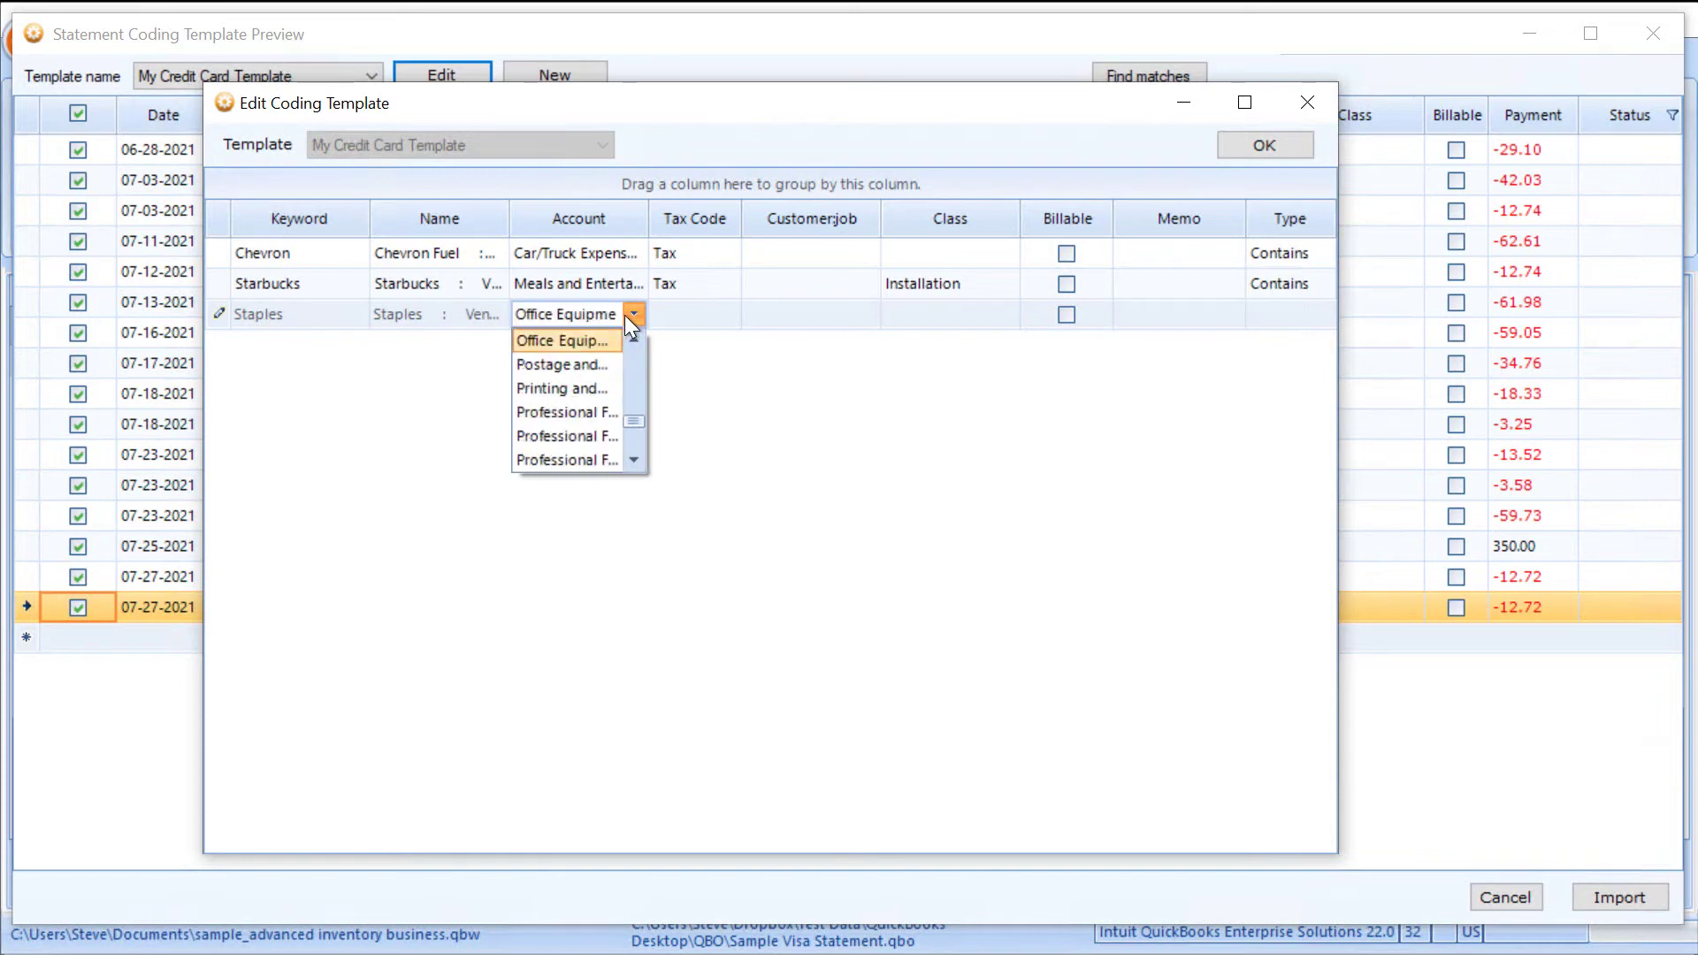
click(587, 342)
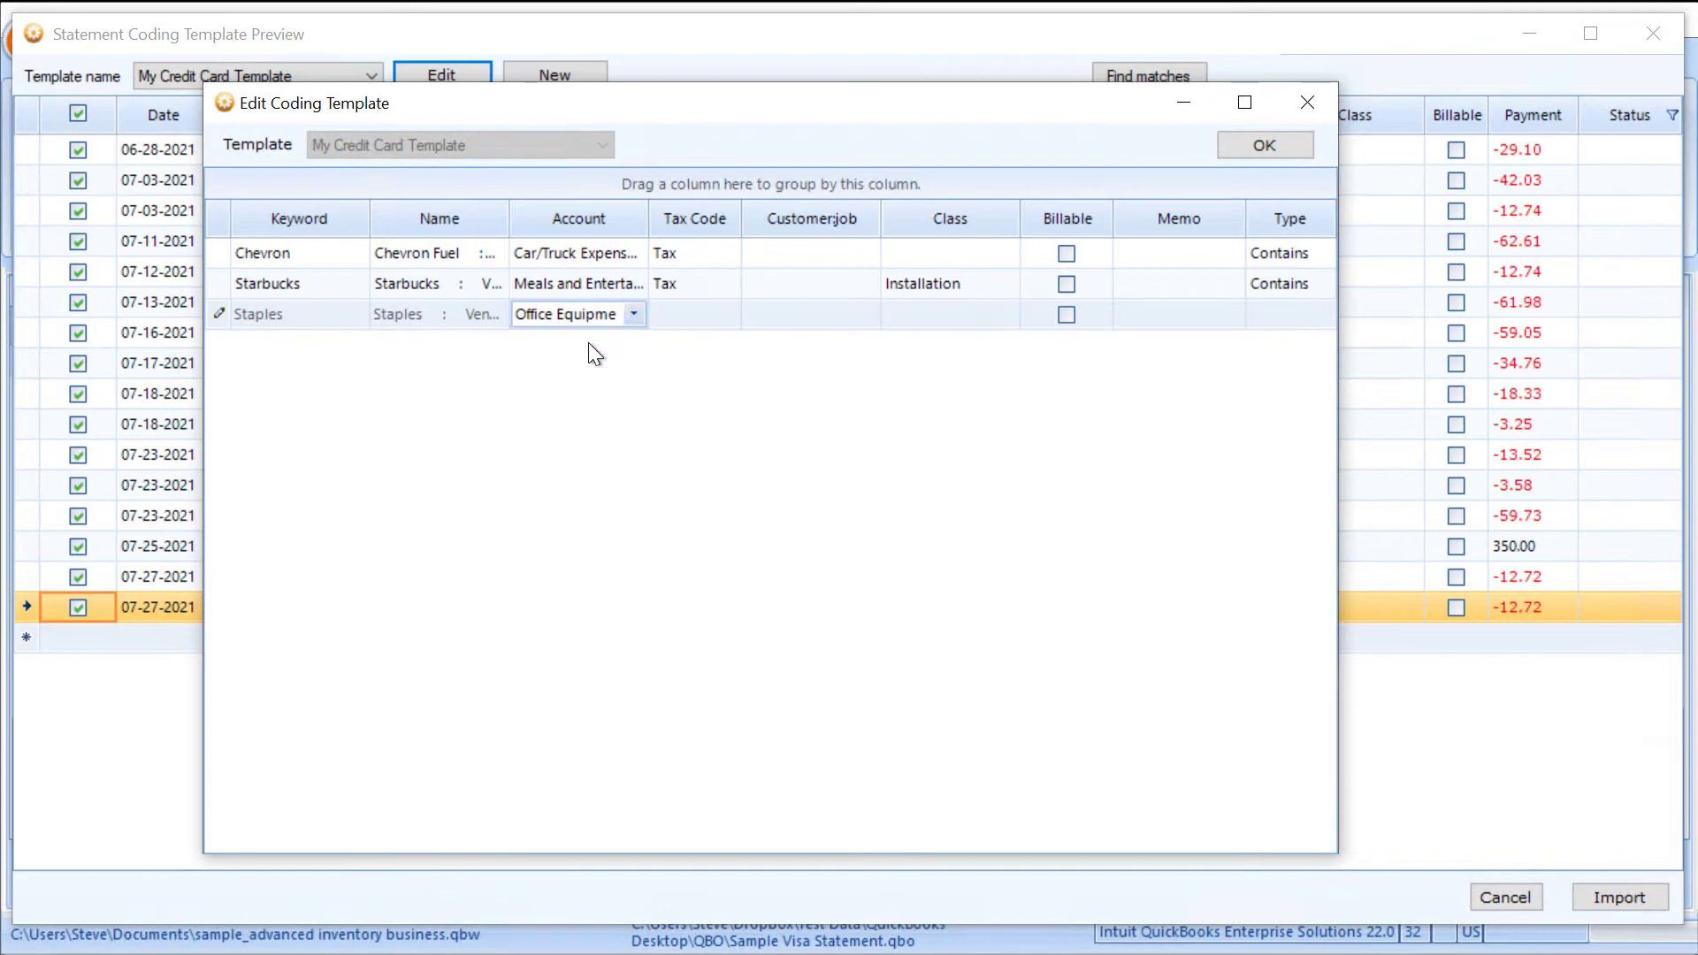
click(695, 317)
click(726, 315)
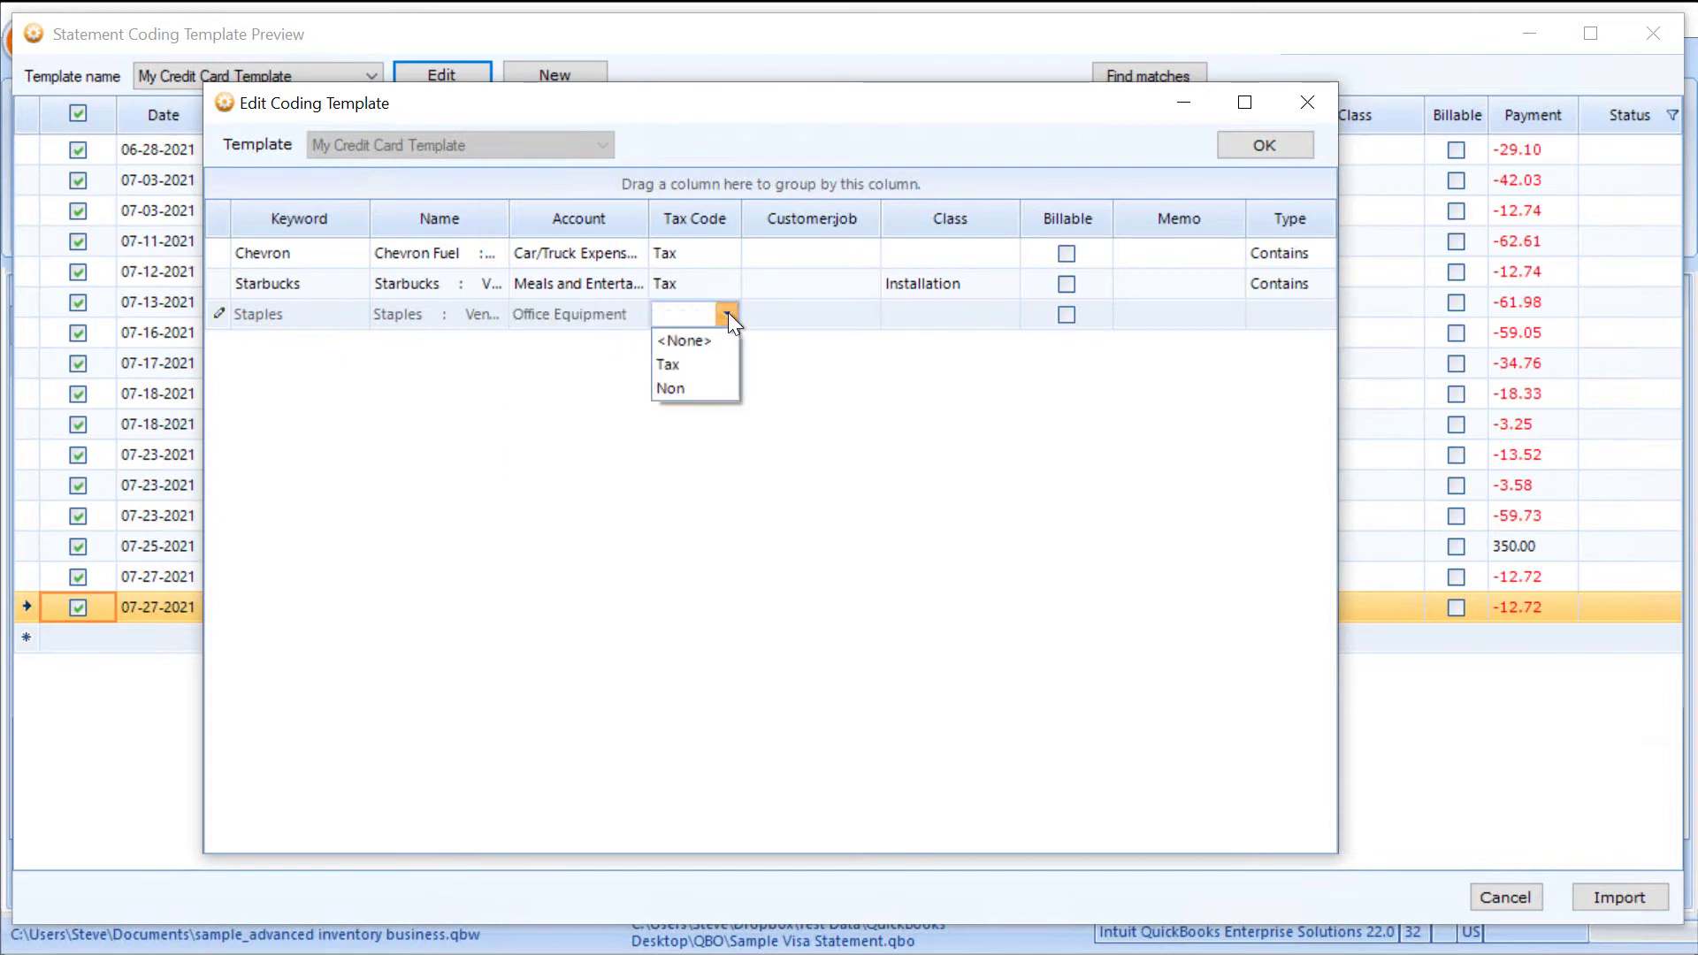
click(675, 388)
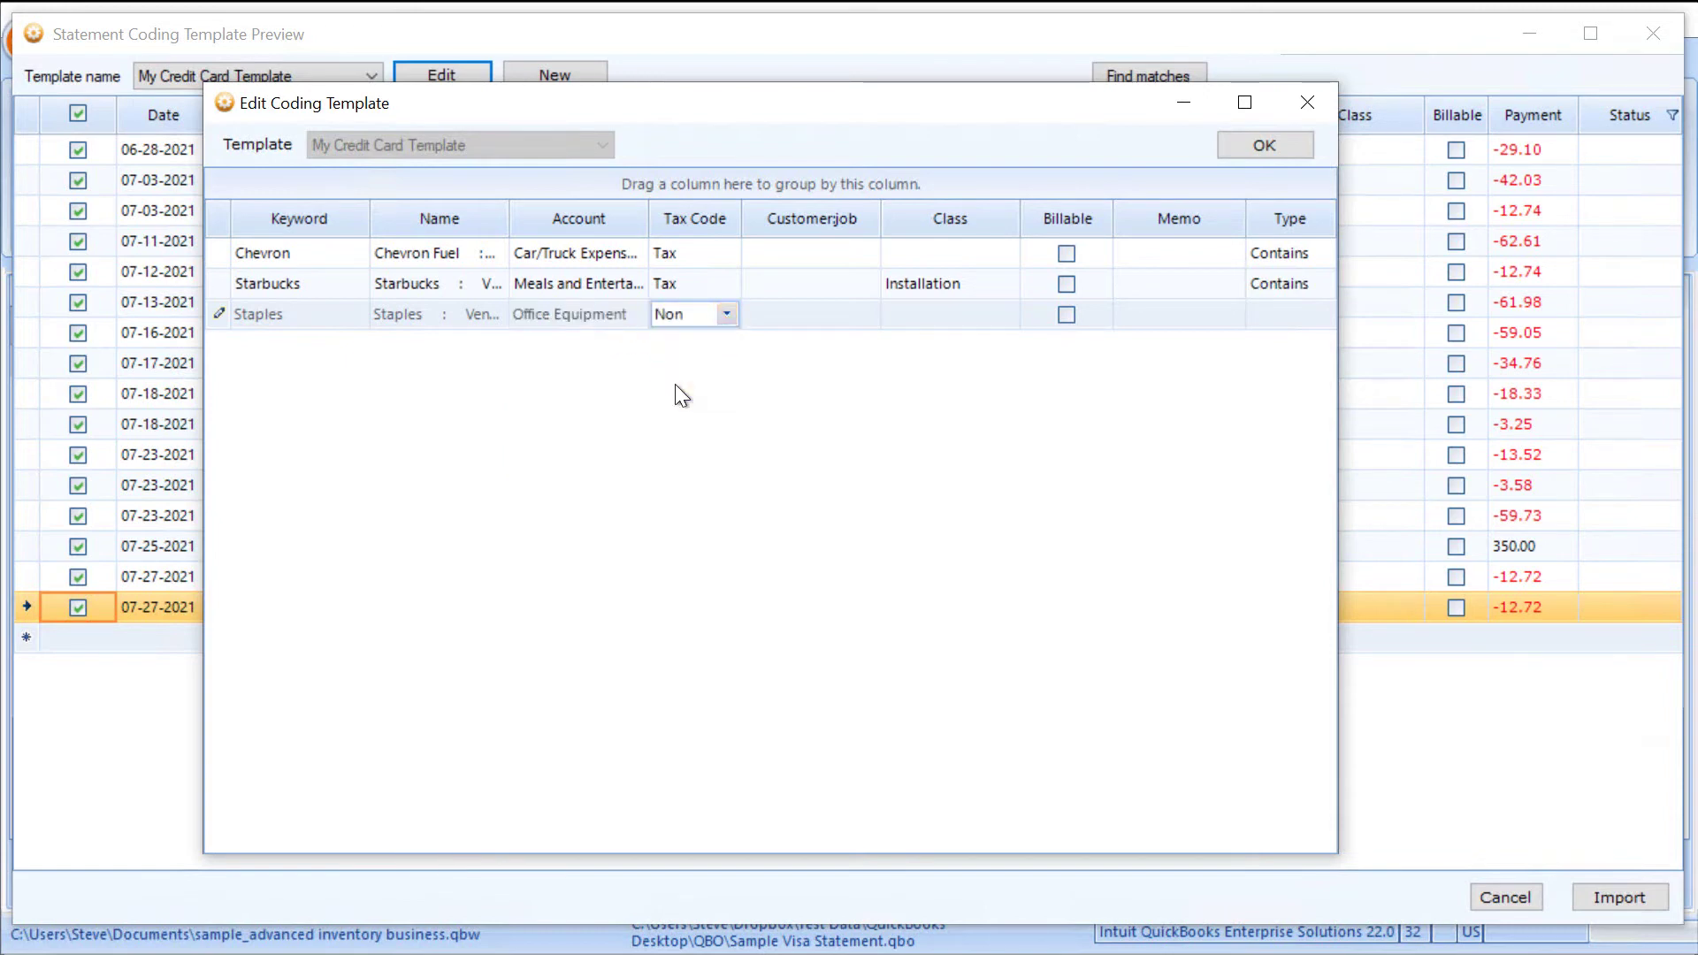
Step: Set the Staples rule's class to Installation and mark the rule as billable
click(997, 316)
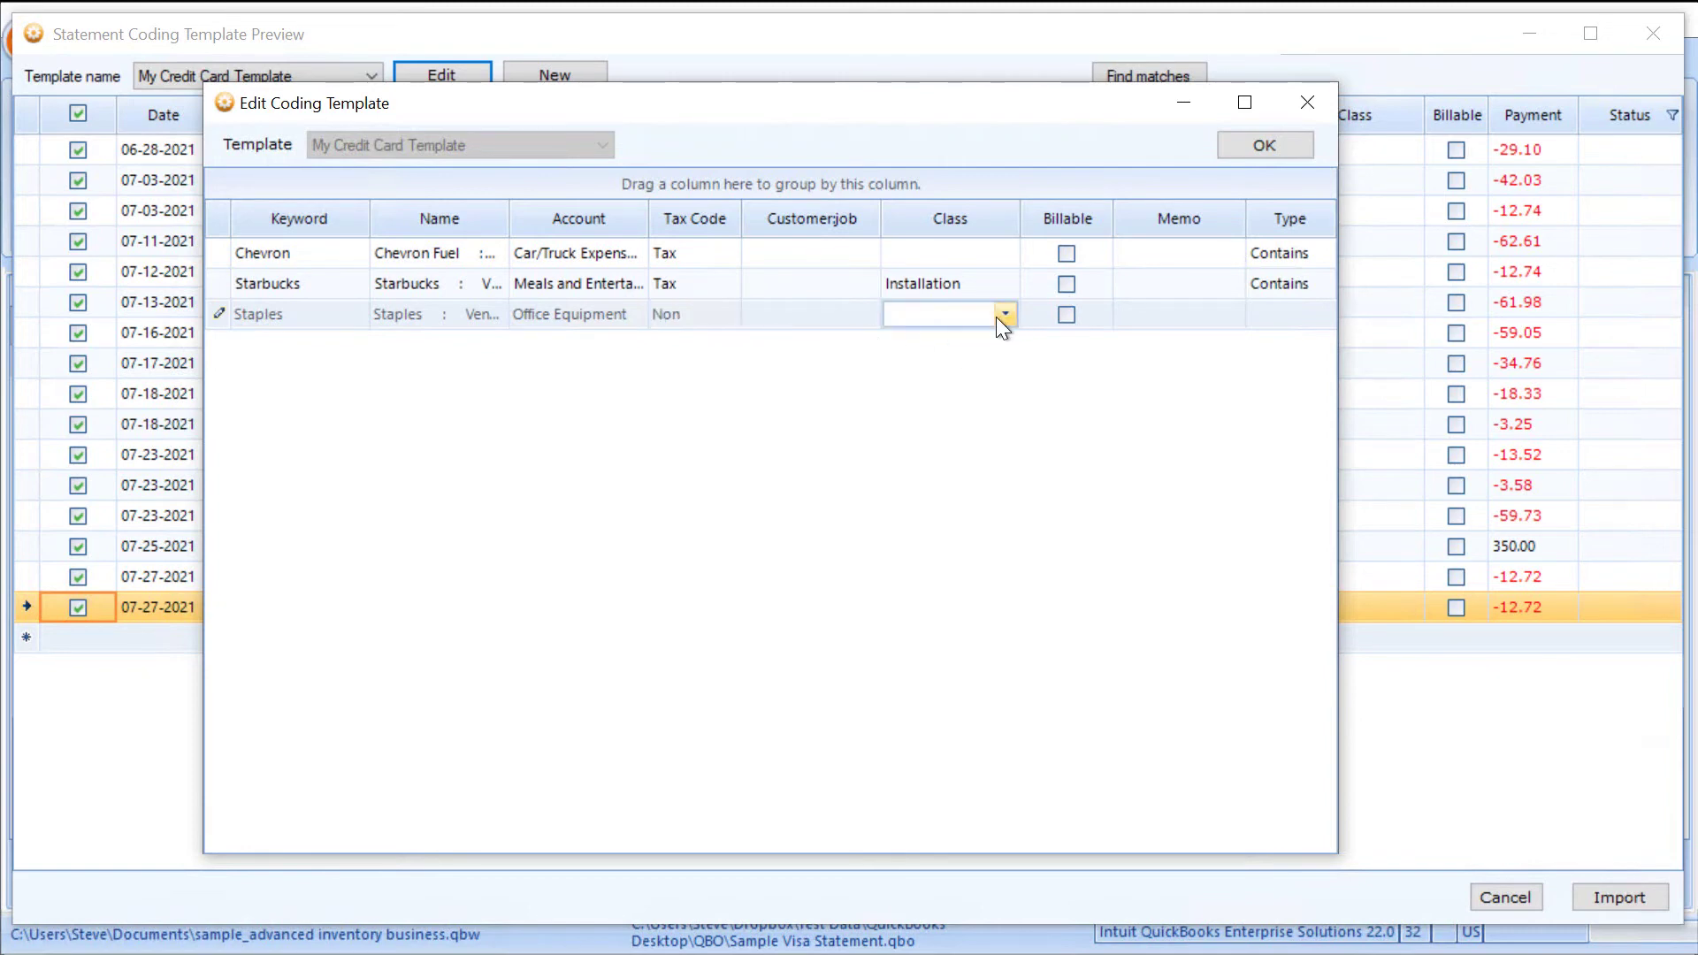
click(1001, 315)
click(940, 410)
click(1066, 316)
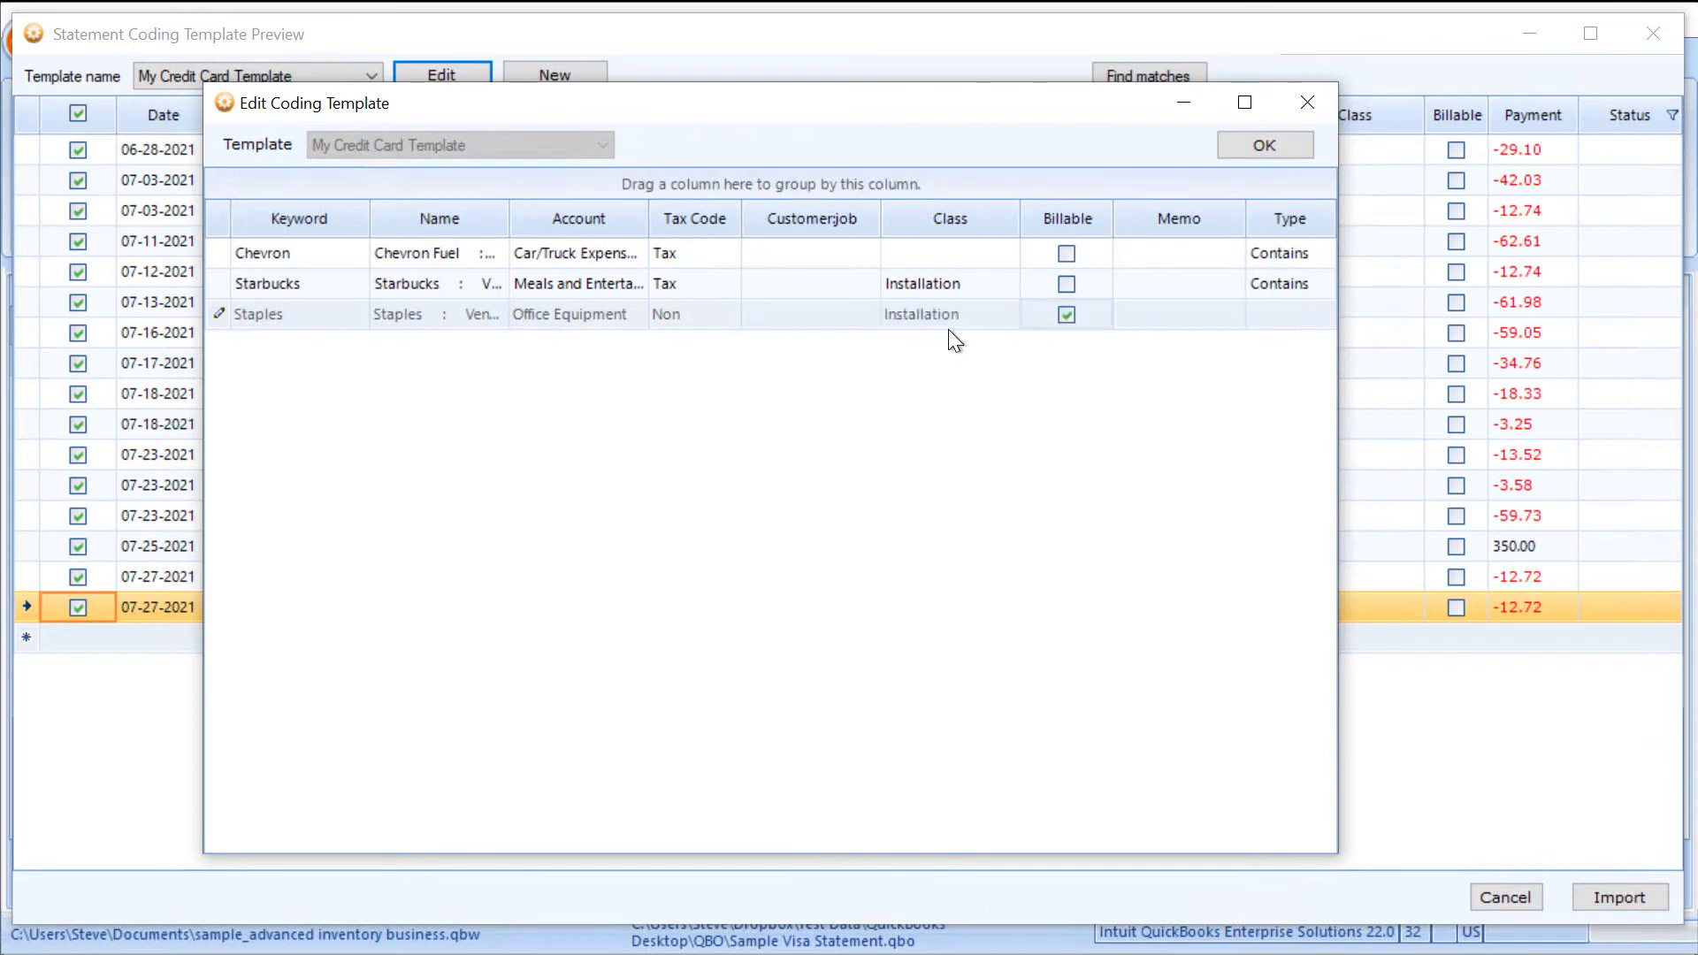
Step: Assign the Peacock Home customer job to the Staples rule
click(865, 312)
click(866, 311)
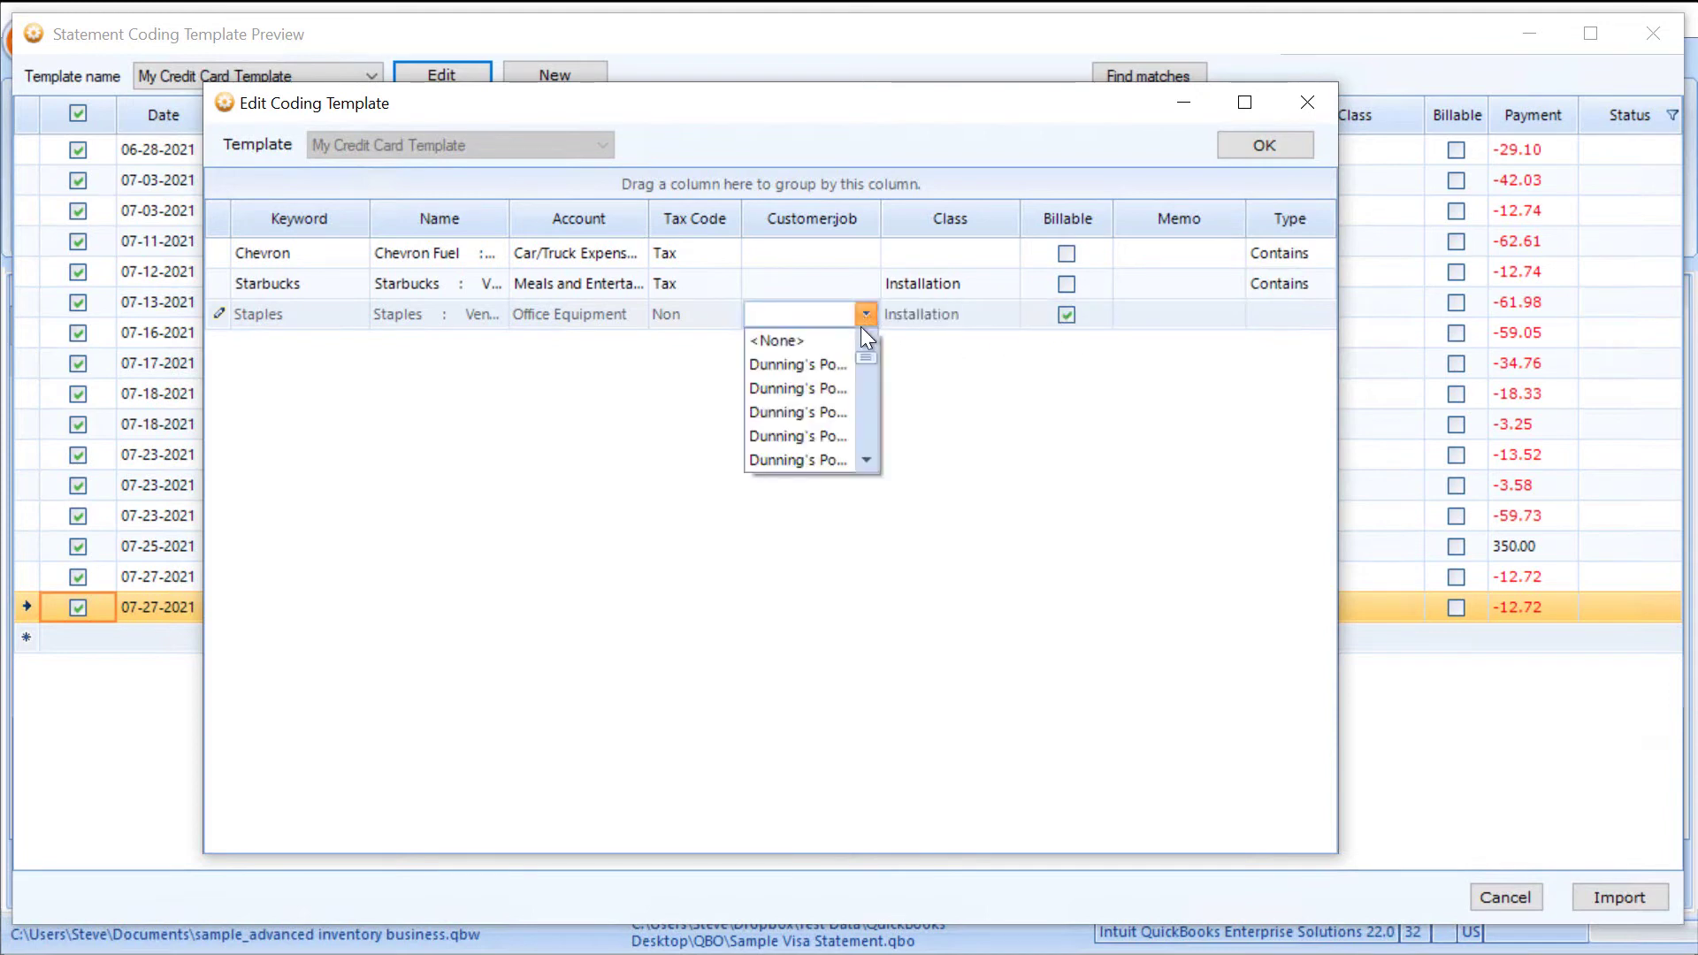
click(865, 461)
click(867, 461)
click(867, 461)
click(866, 460)
click(866, 461)
click(832, 418)
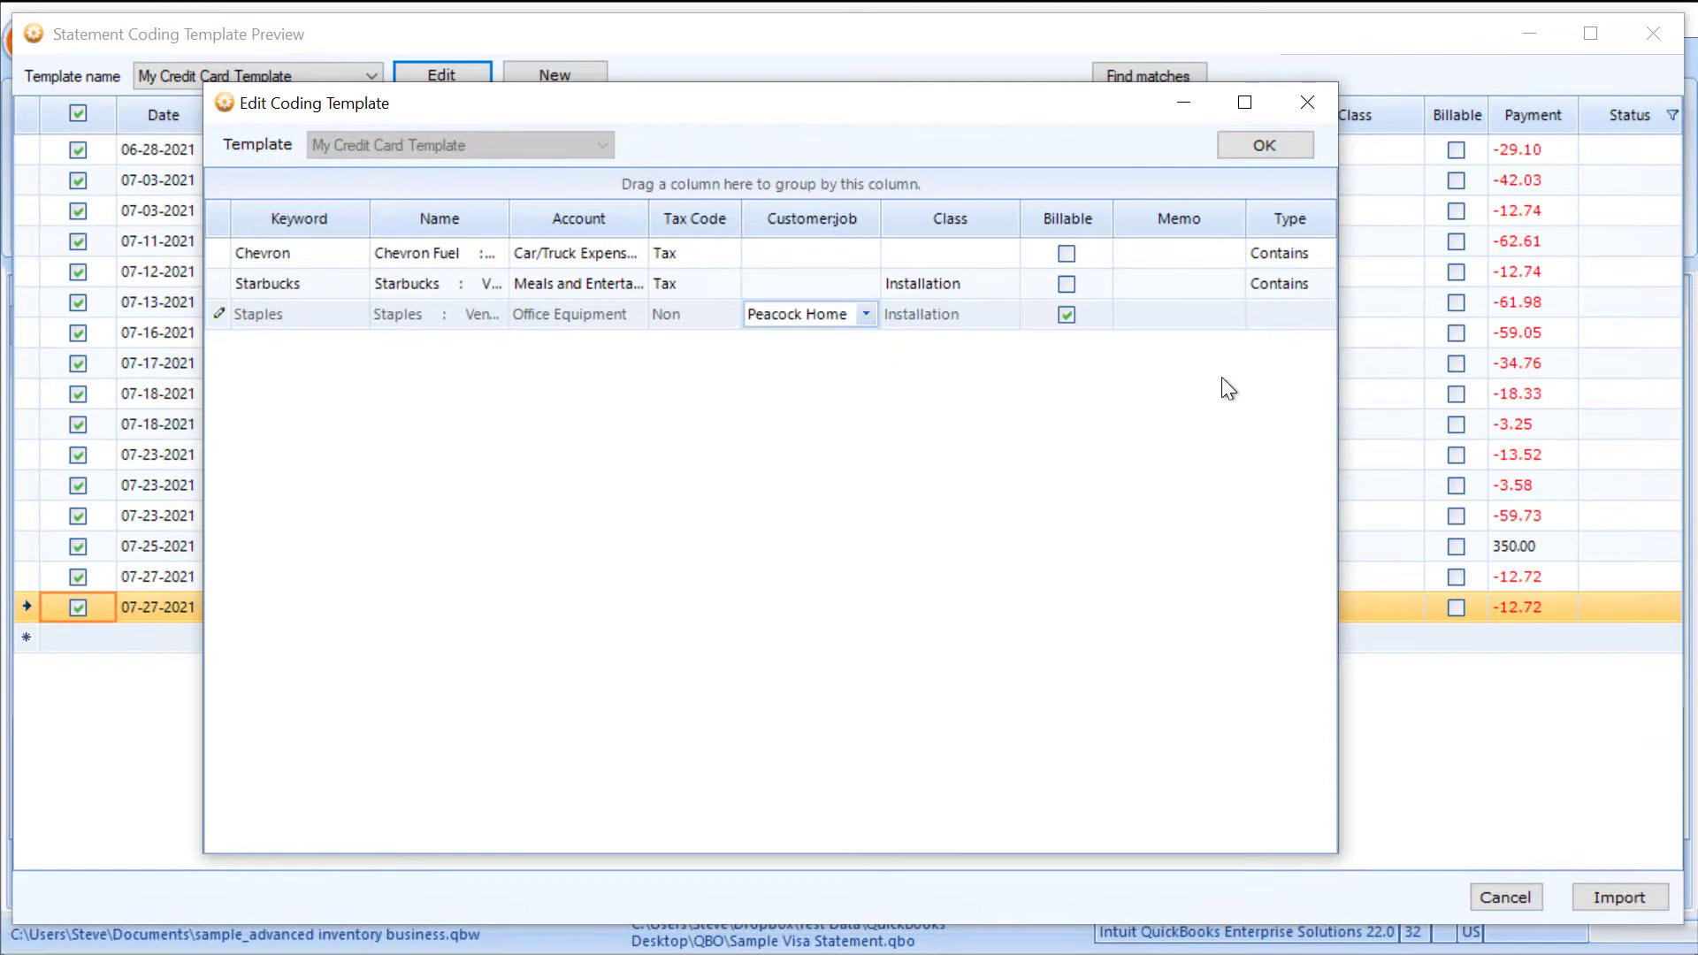
Step: Set the Staples rule's match type to Contains and save the coding template changes
click(1297, 313)
click(1318, 316)
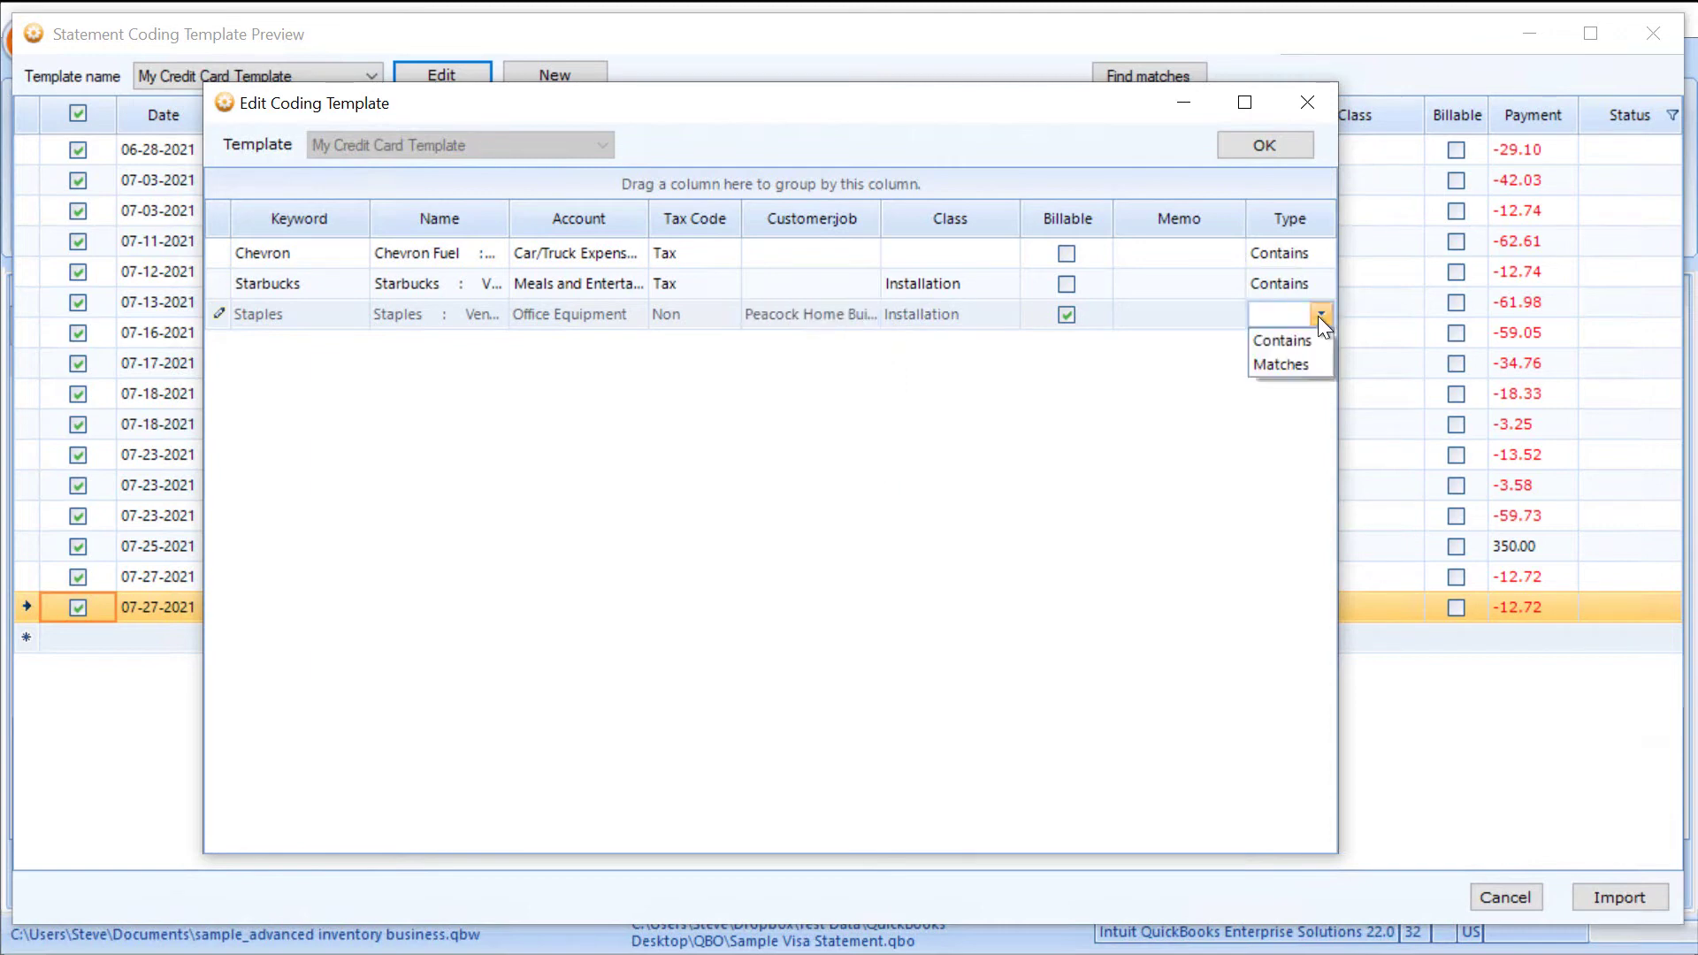
click(1290, 340)
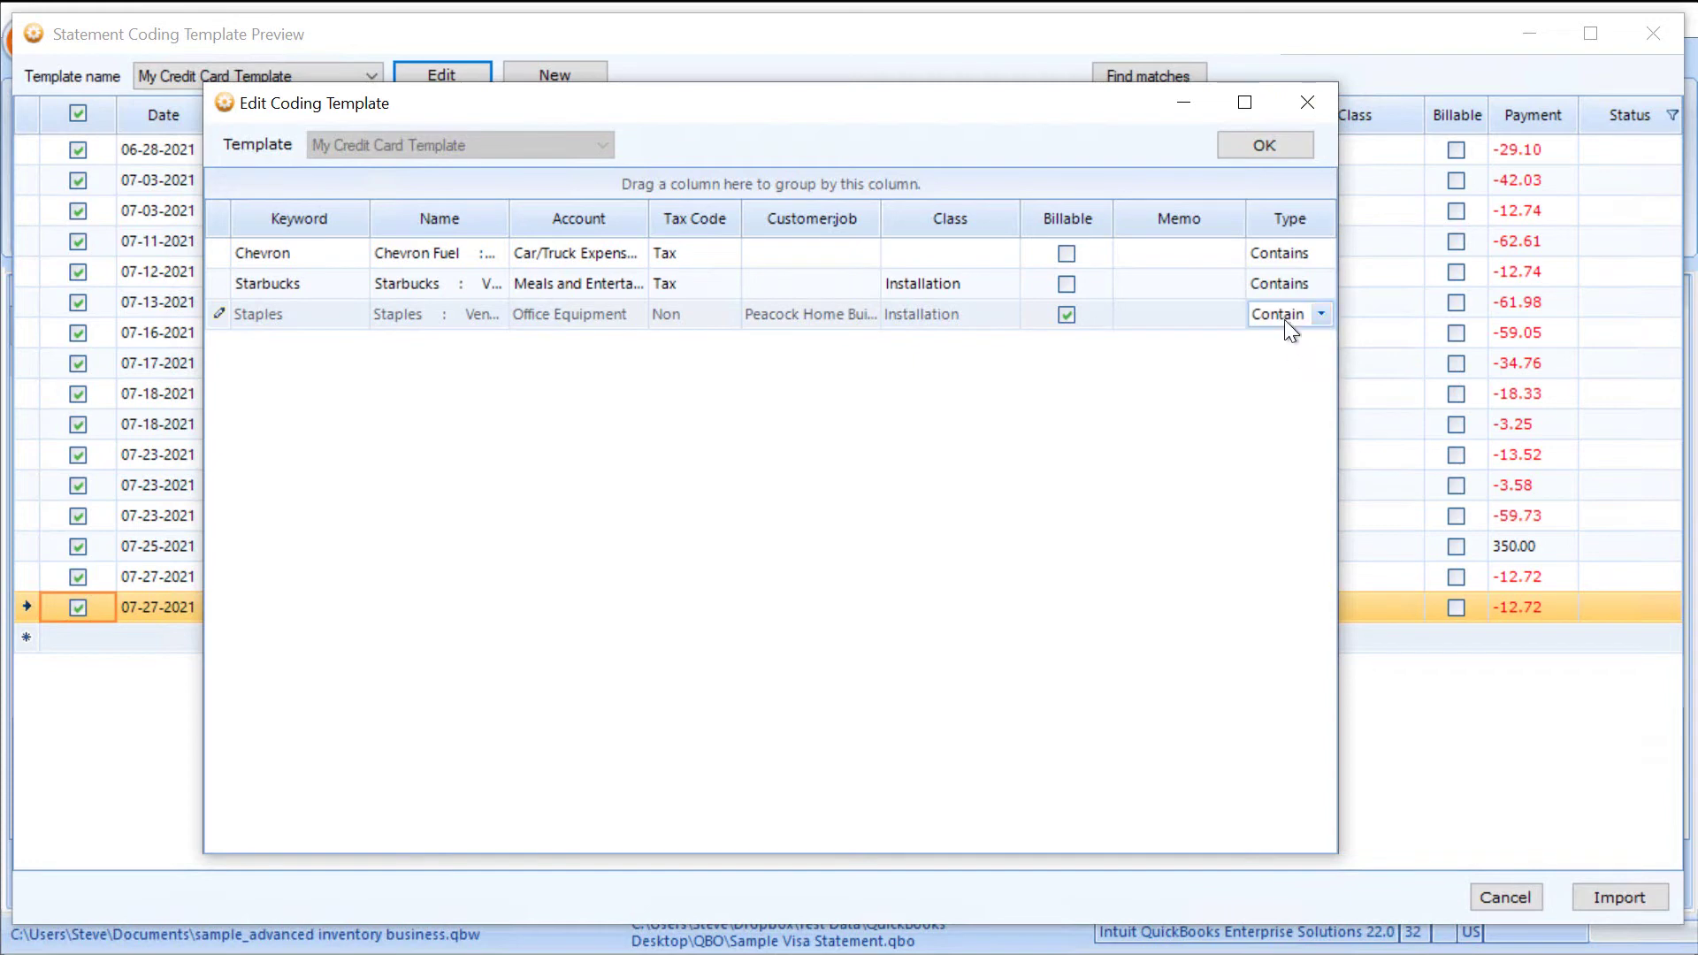
click(1263, 152)
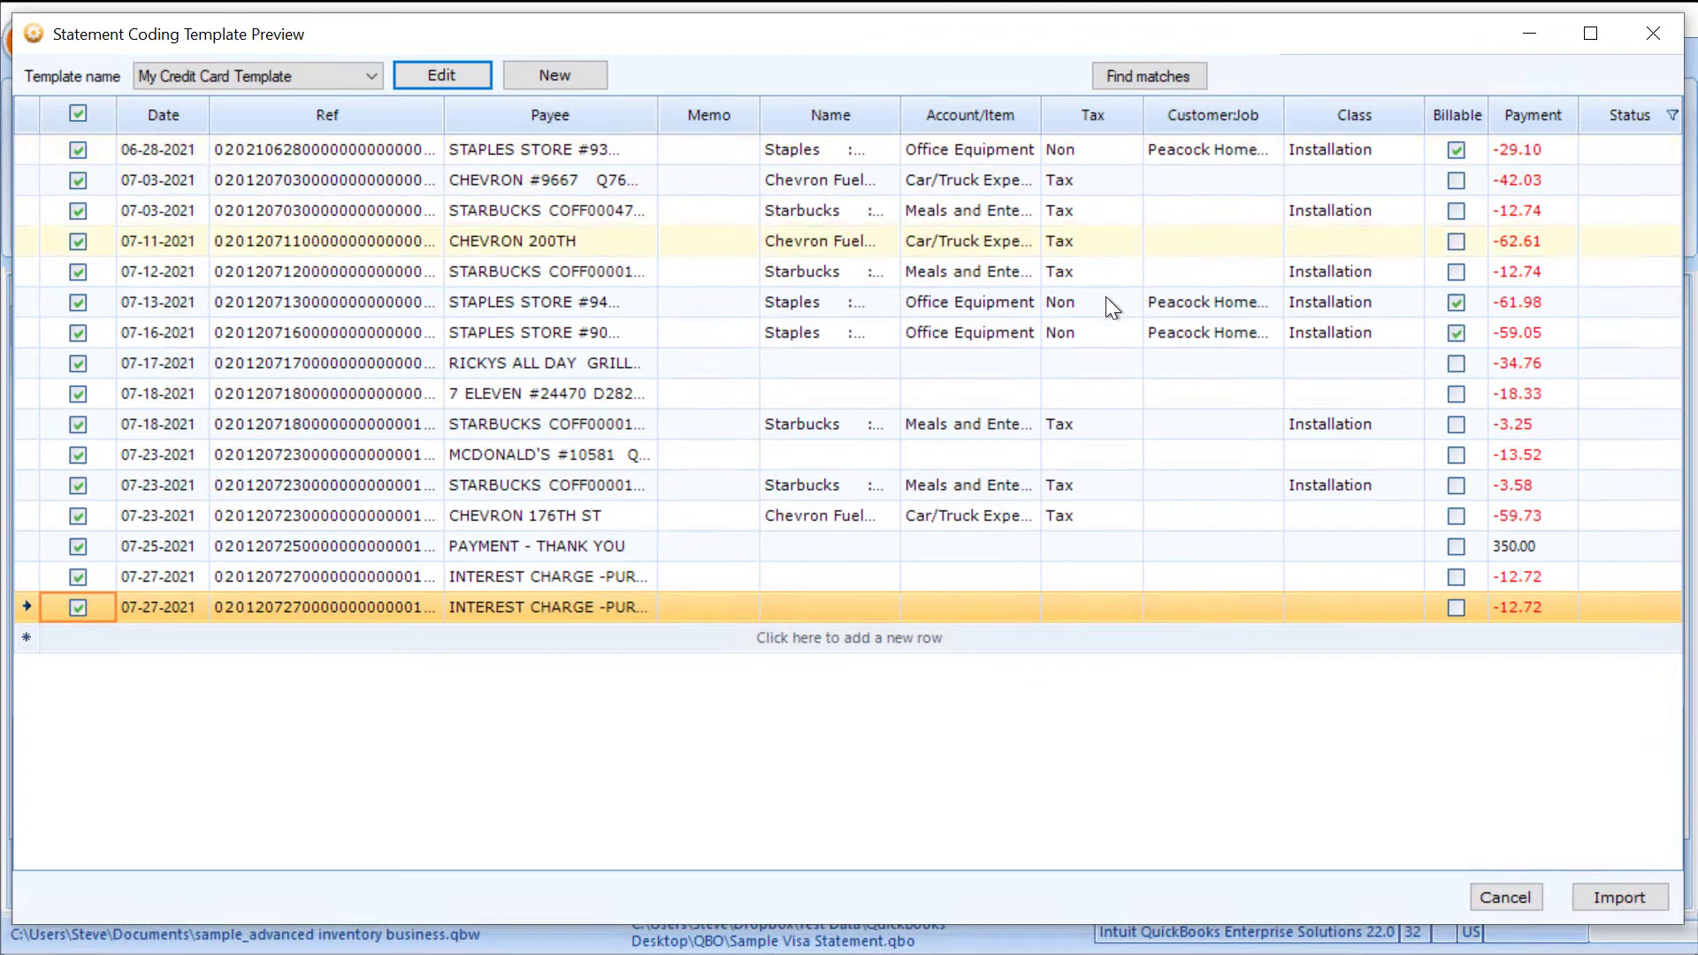
Step: Assign White's Public Relations as the name for the 07-17-2021 Rickys All Day Grill transaction
click(884, 369)
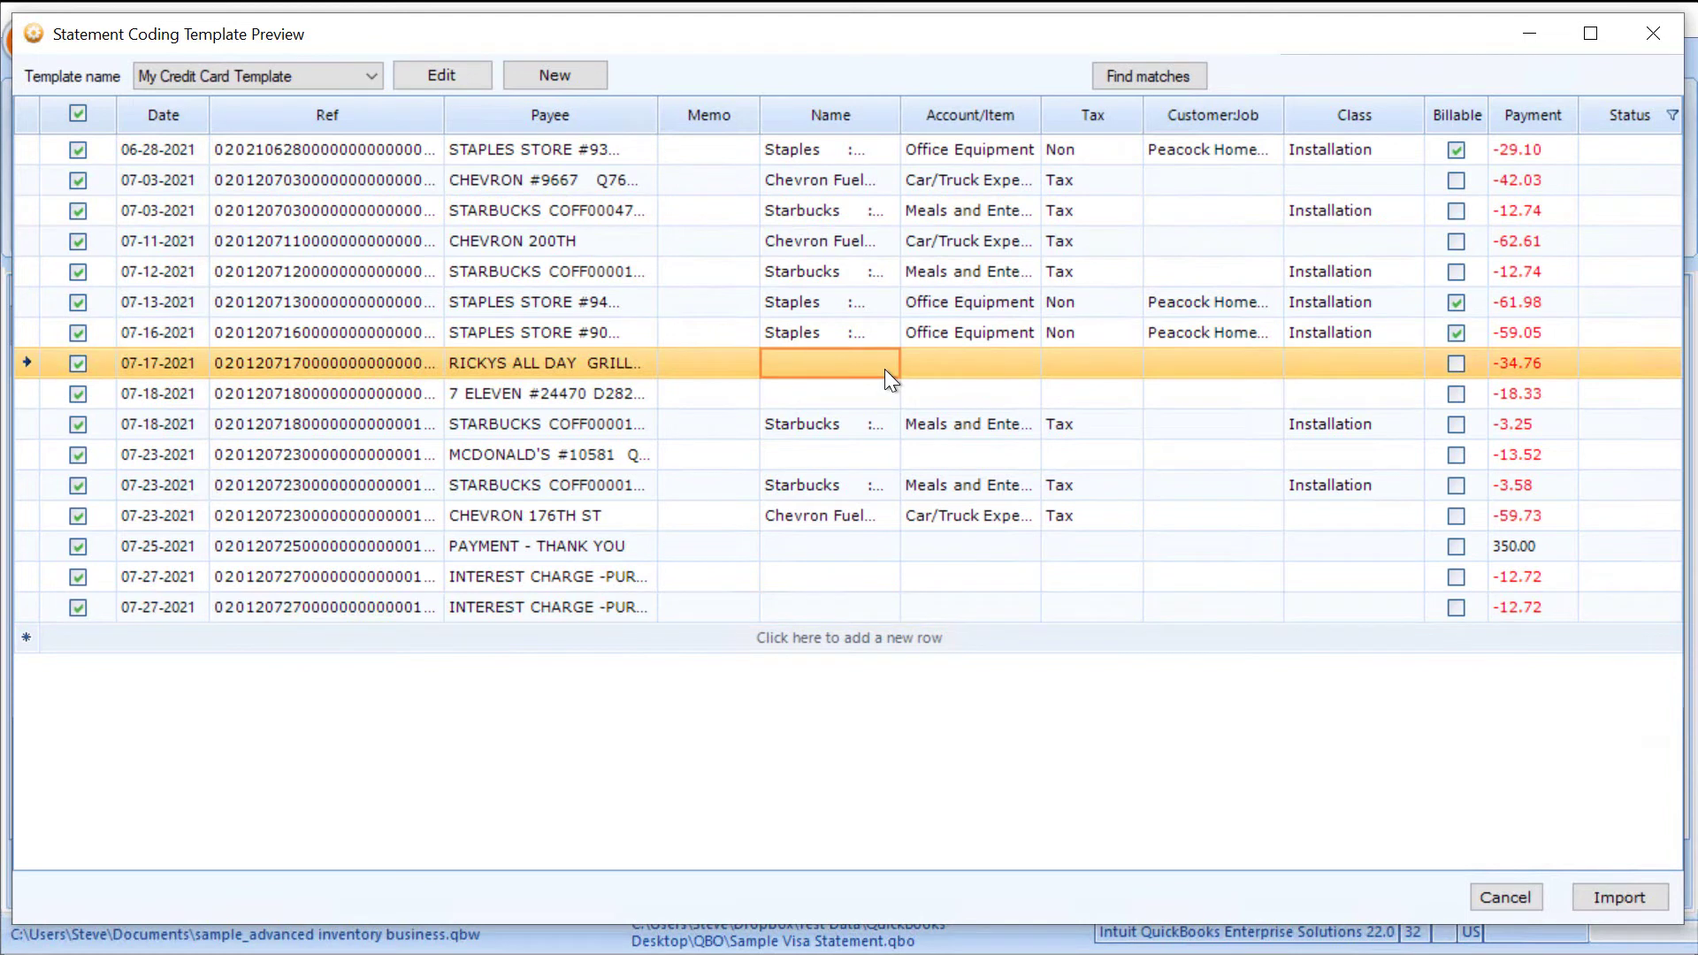
click(885, 369)
click(885, 369)
drag(888, 410, 873, 475)
scroll(873, 475, down, 4)
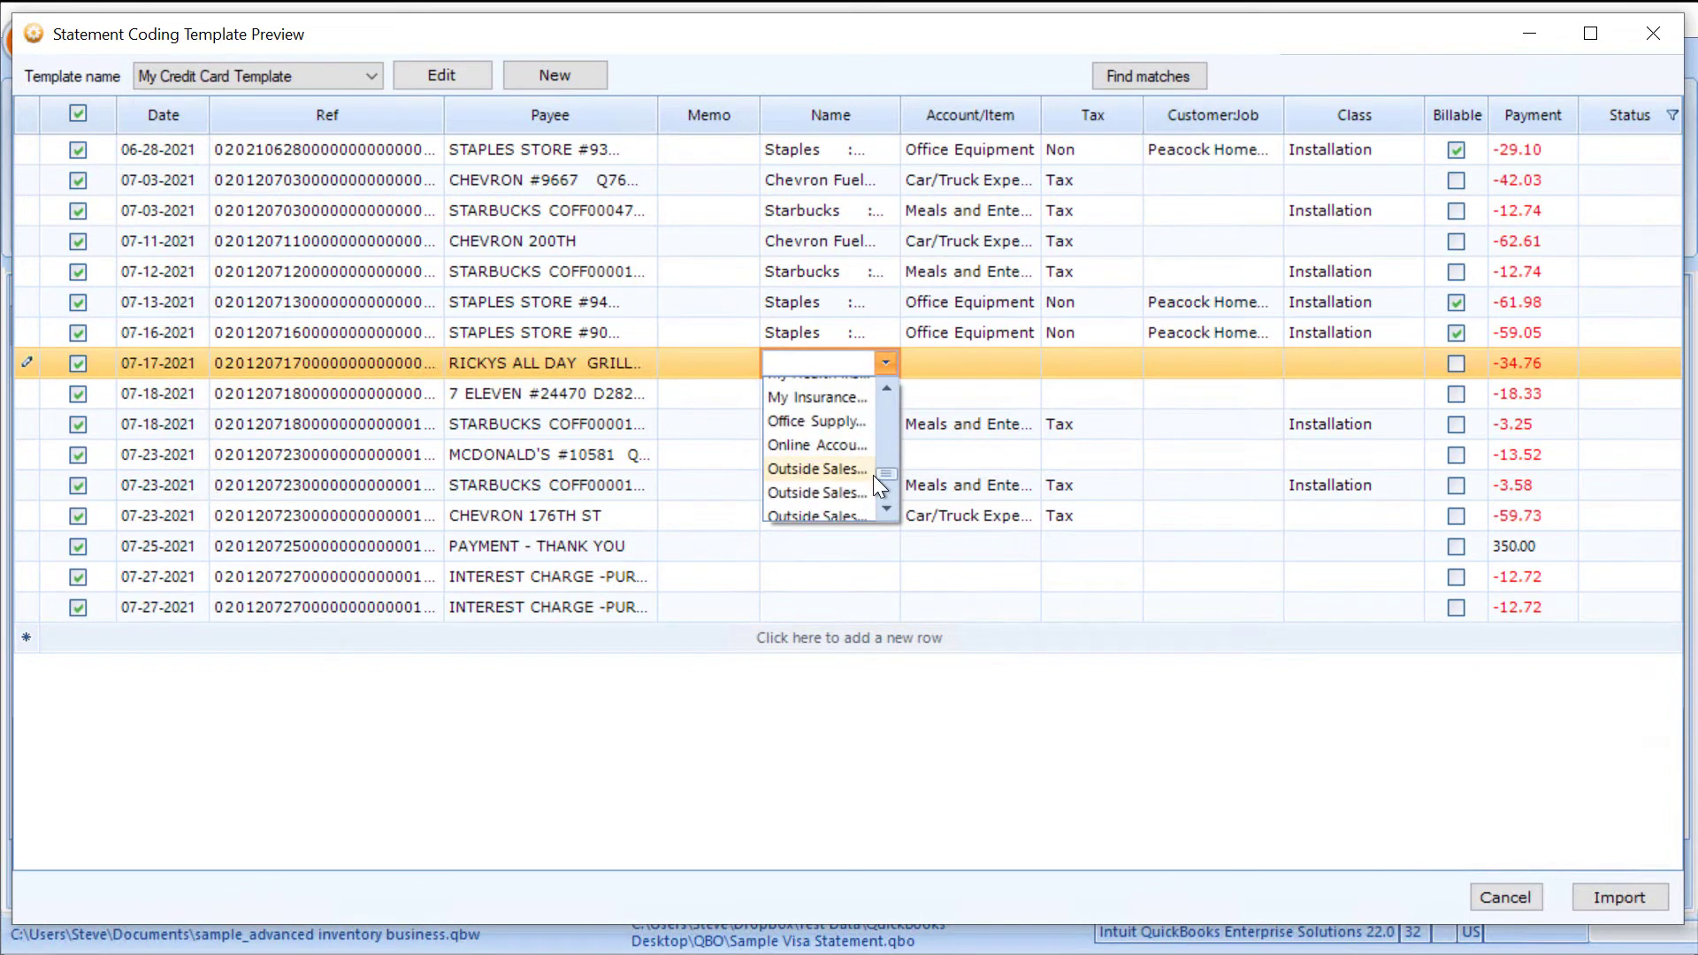
scroll(874, 476, down, 3)
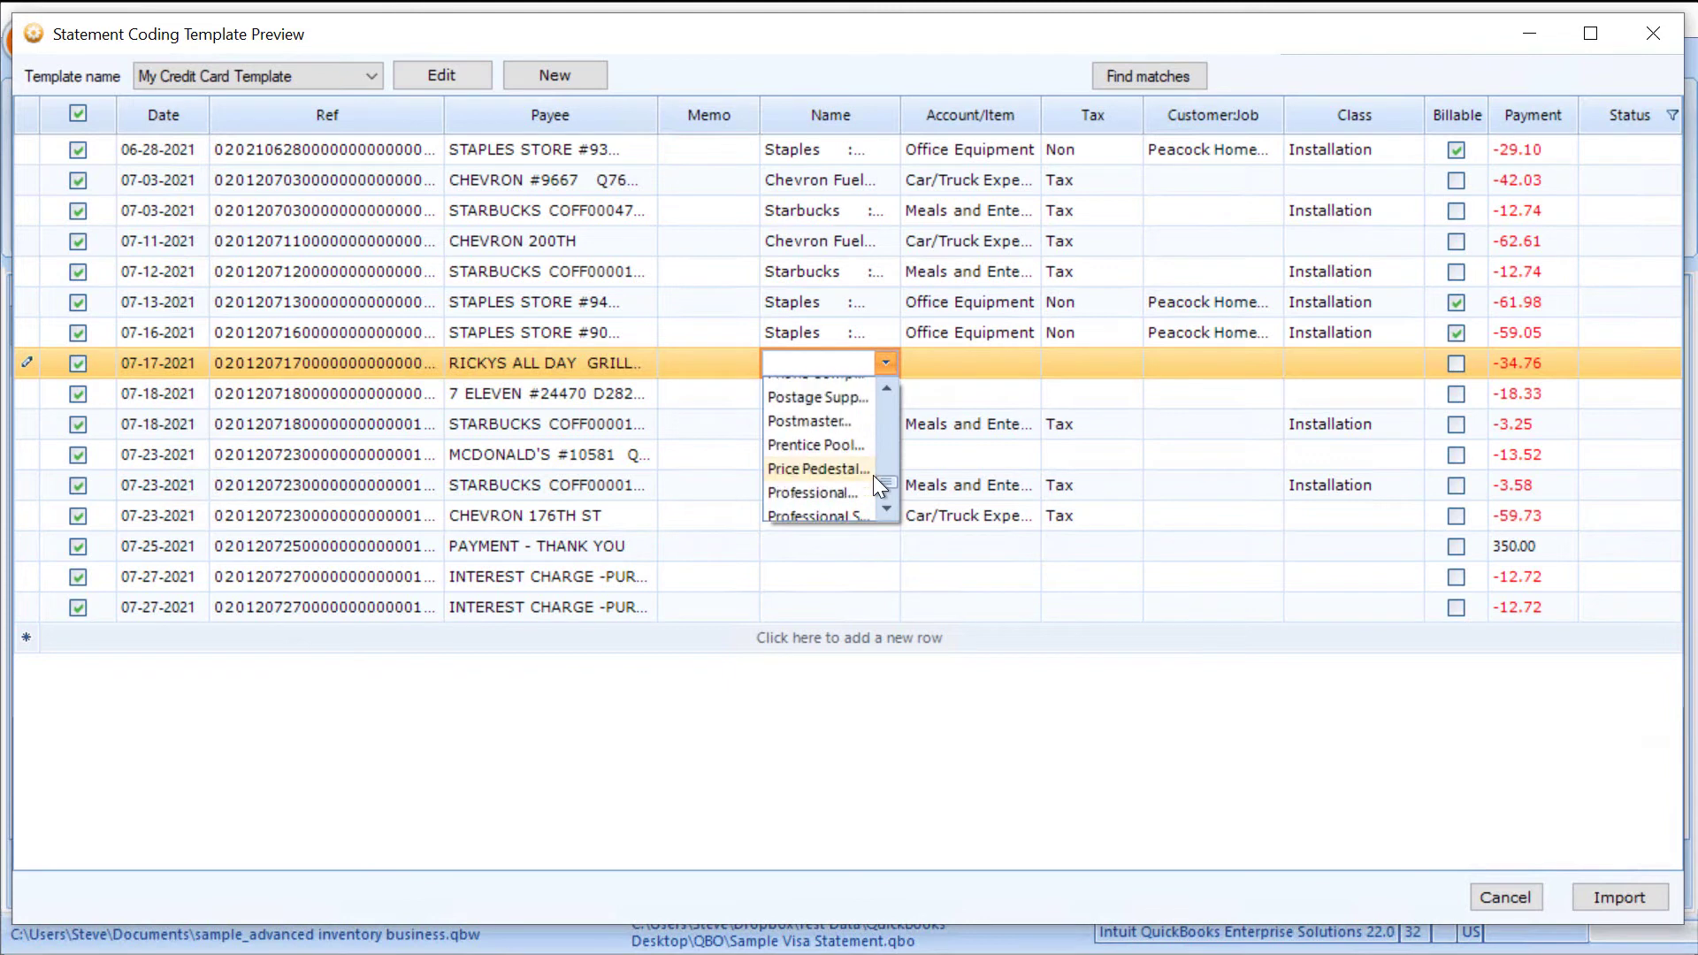
scroll(873, 475, down, 5)
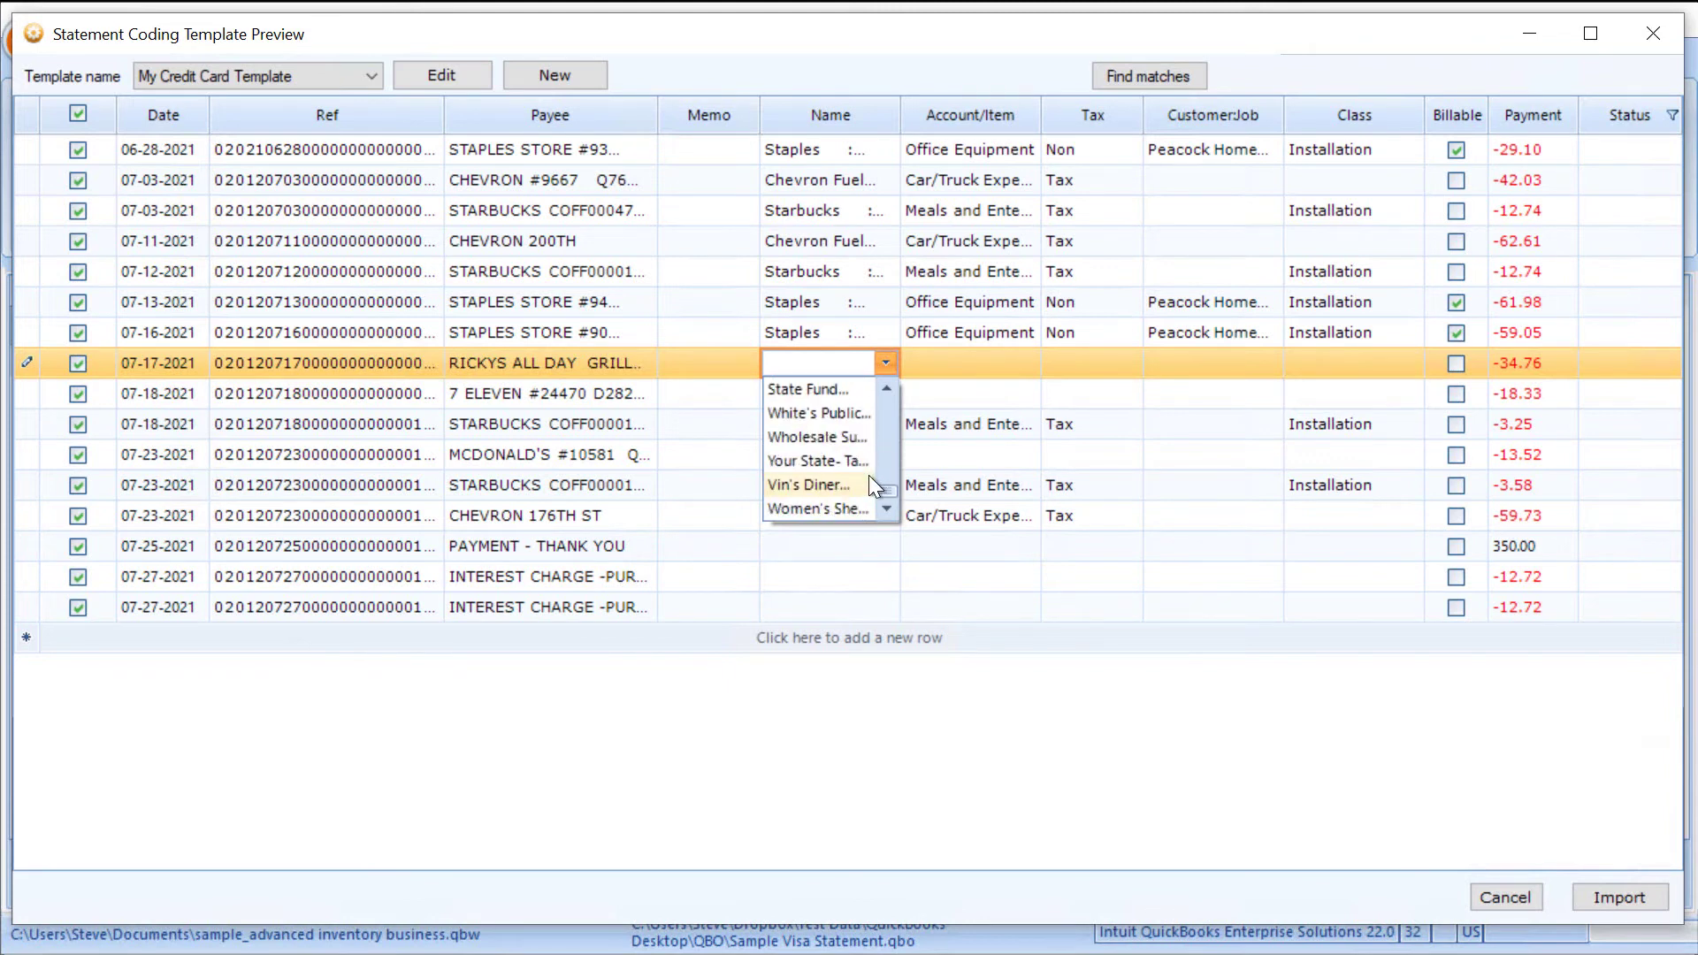
click(840, 414)
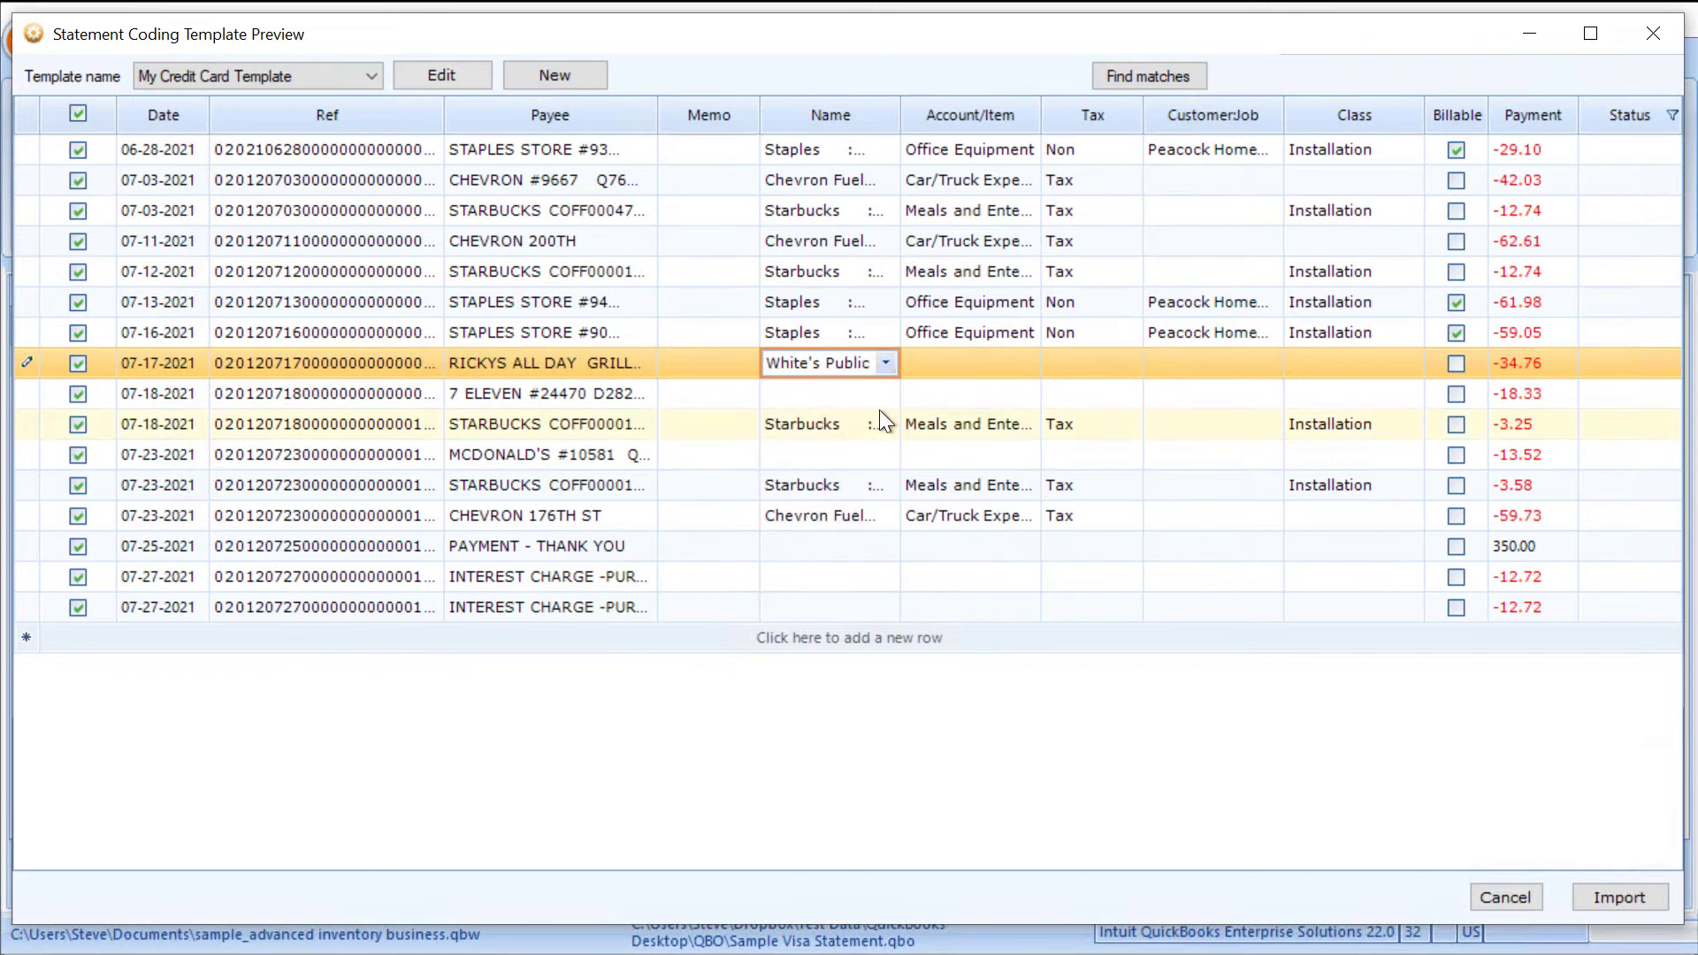
Step: Set the Rickys All Day Grill transaction's account/item to the Pool Cover entry
click(986, 362)
click(1023, 361)
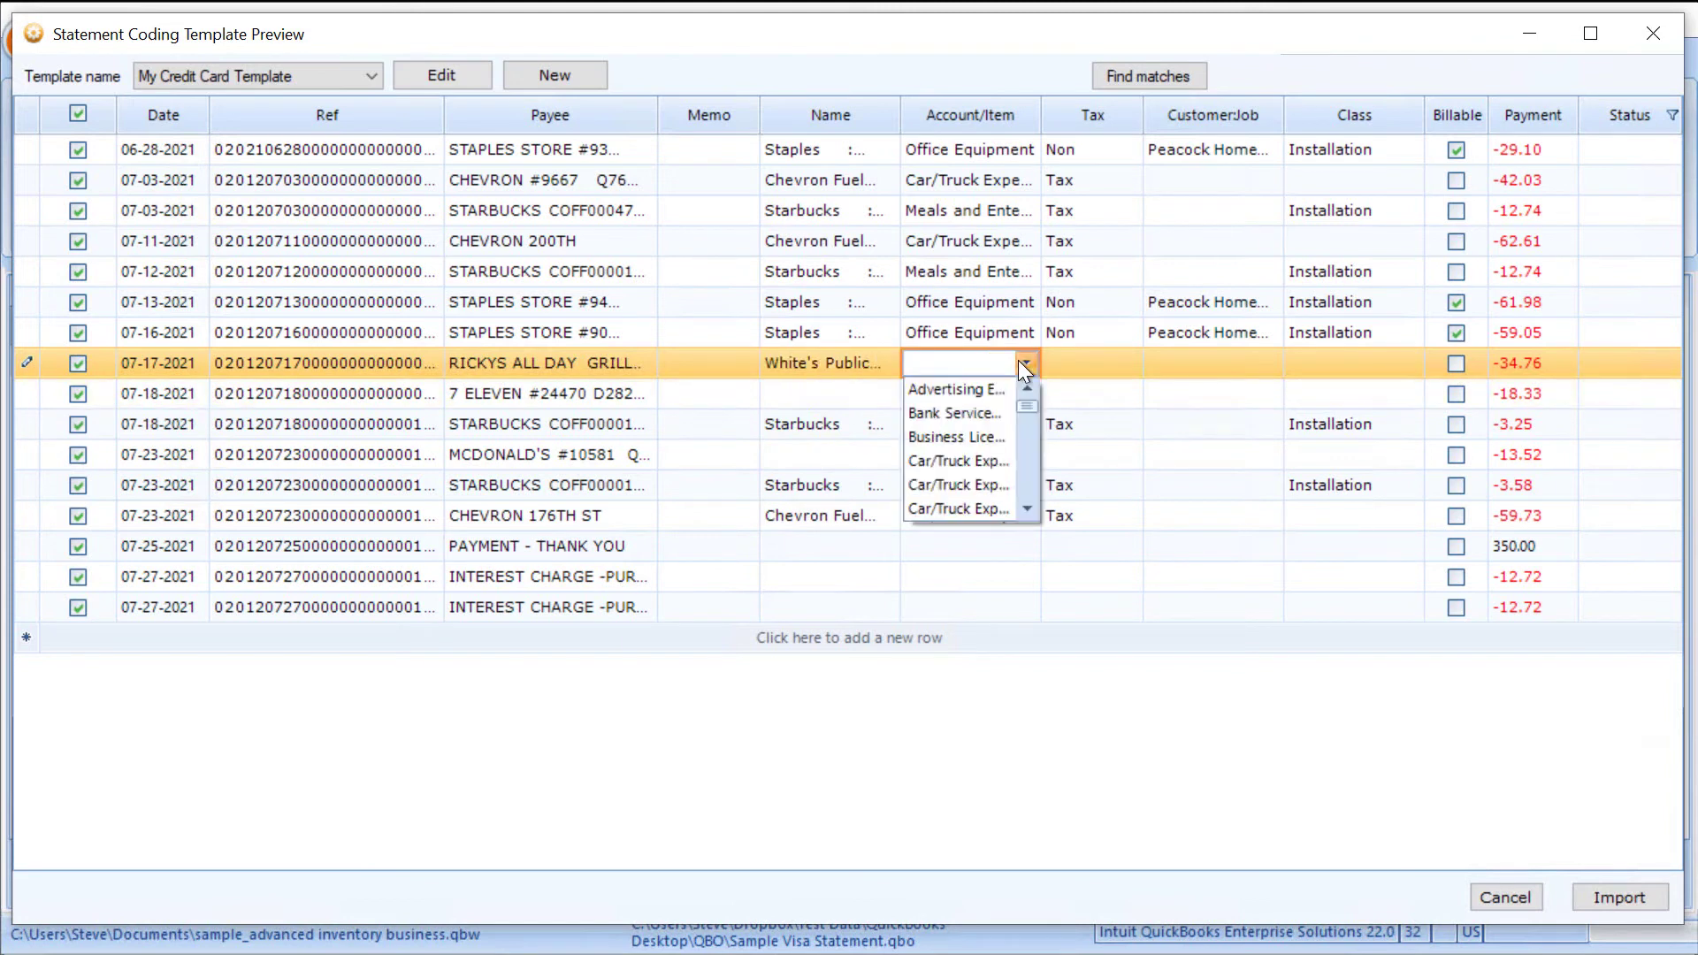
scroll(986, 468, down, 3)
scroll(985, 477, down, 8)
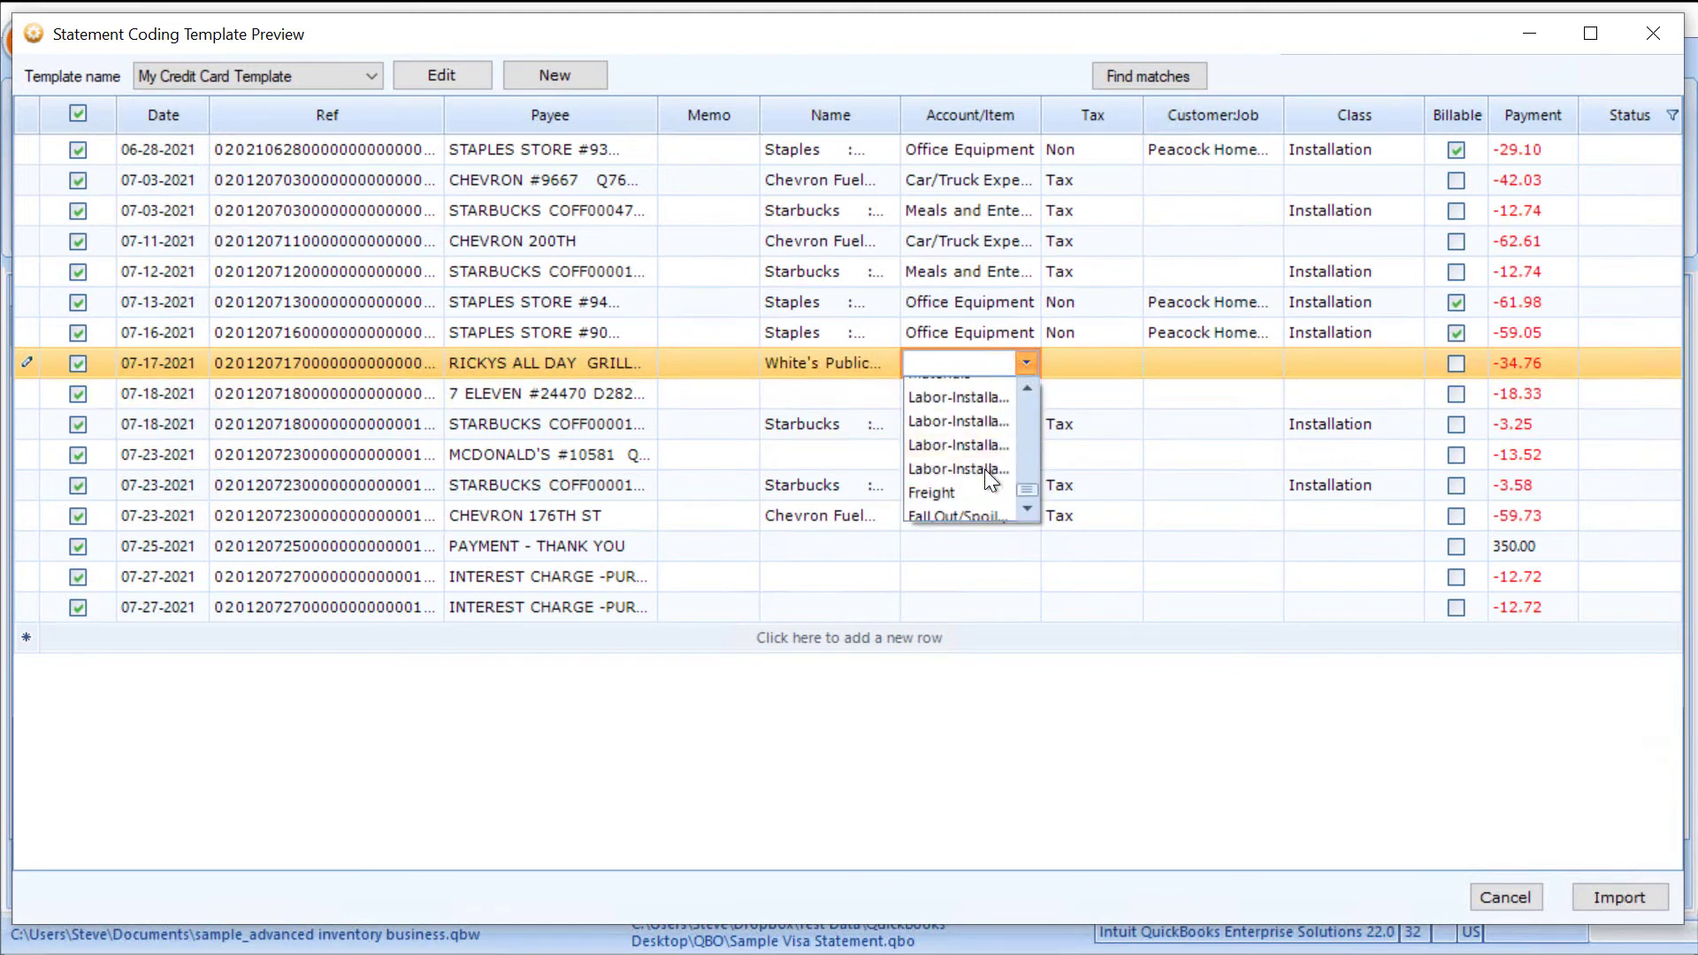
click(954, 492)
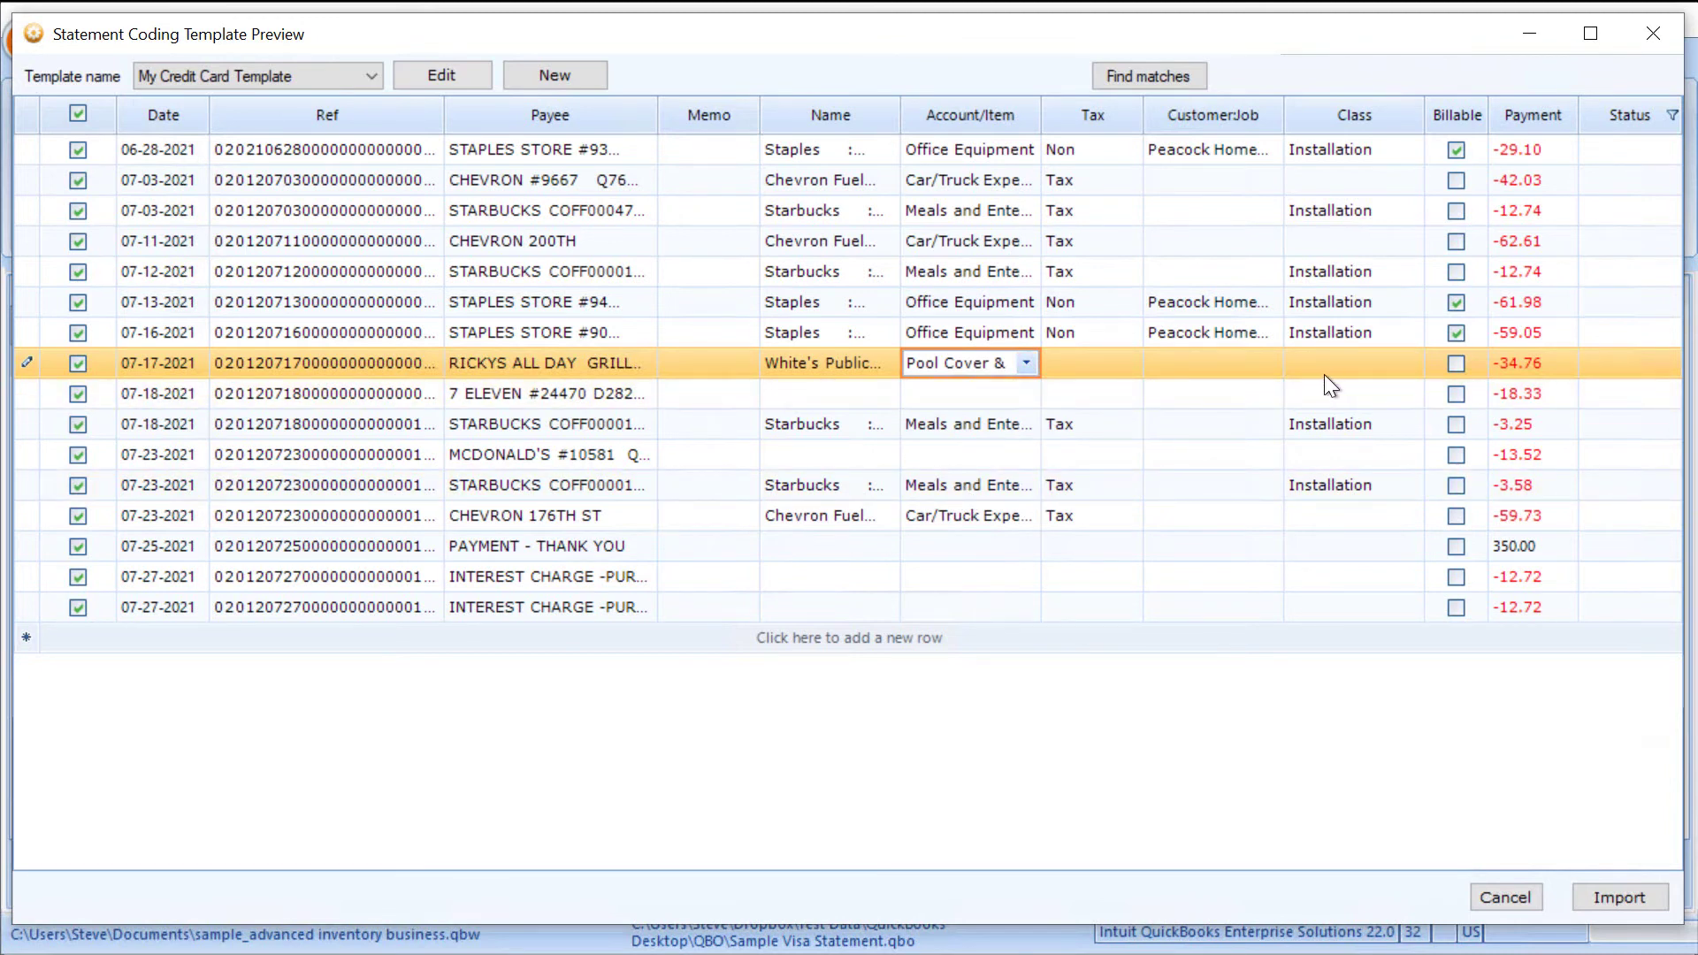
Step: Exclude the 7 Eleven, McDonald's, Payment - Thank You and both 07-27-2021 interest charge transactions from the import
click(82, 393)
click(79, 455)
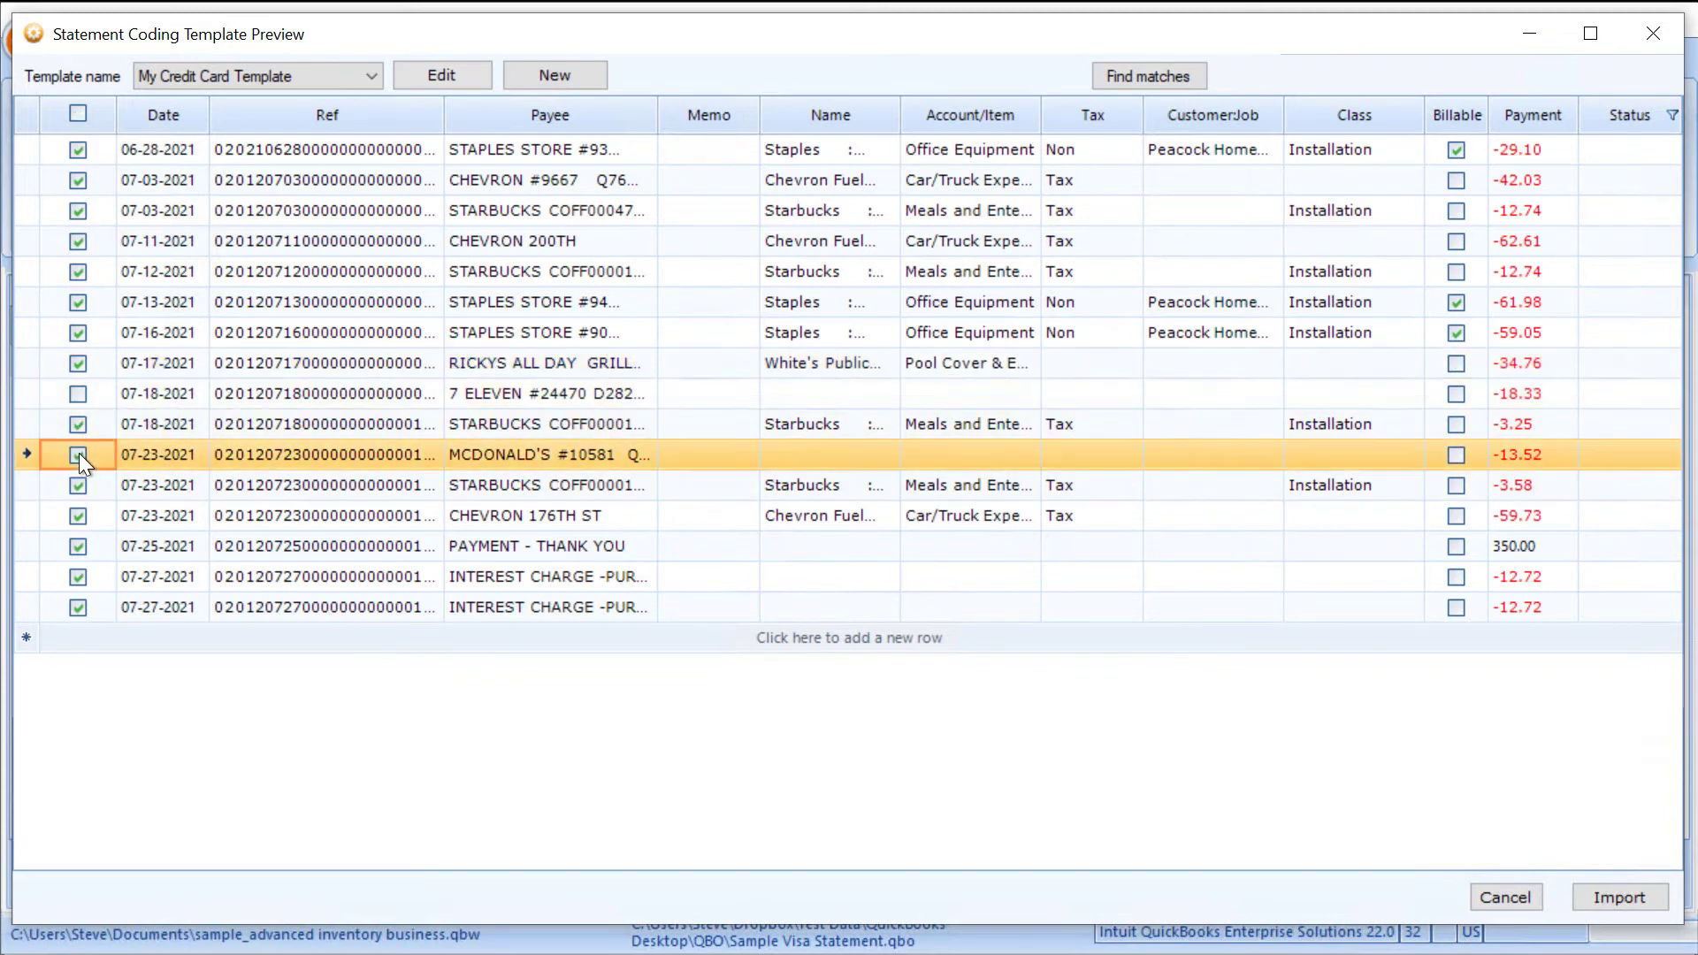
click(78, 544)
click(81, 578)
click(78, 606)
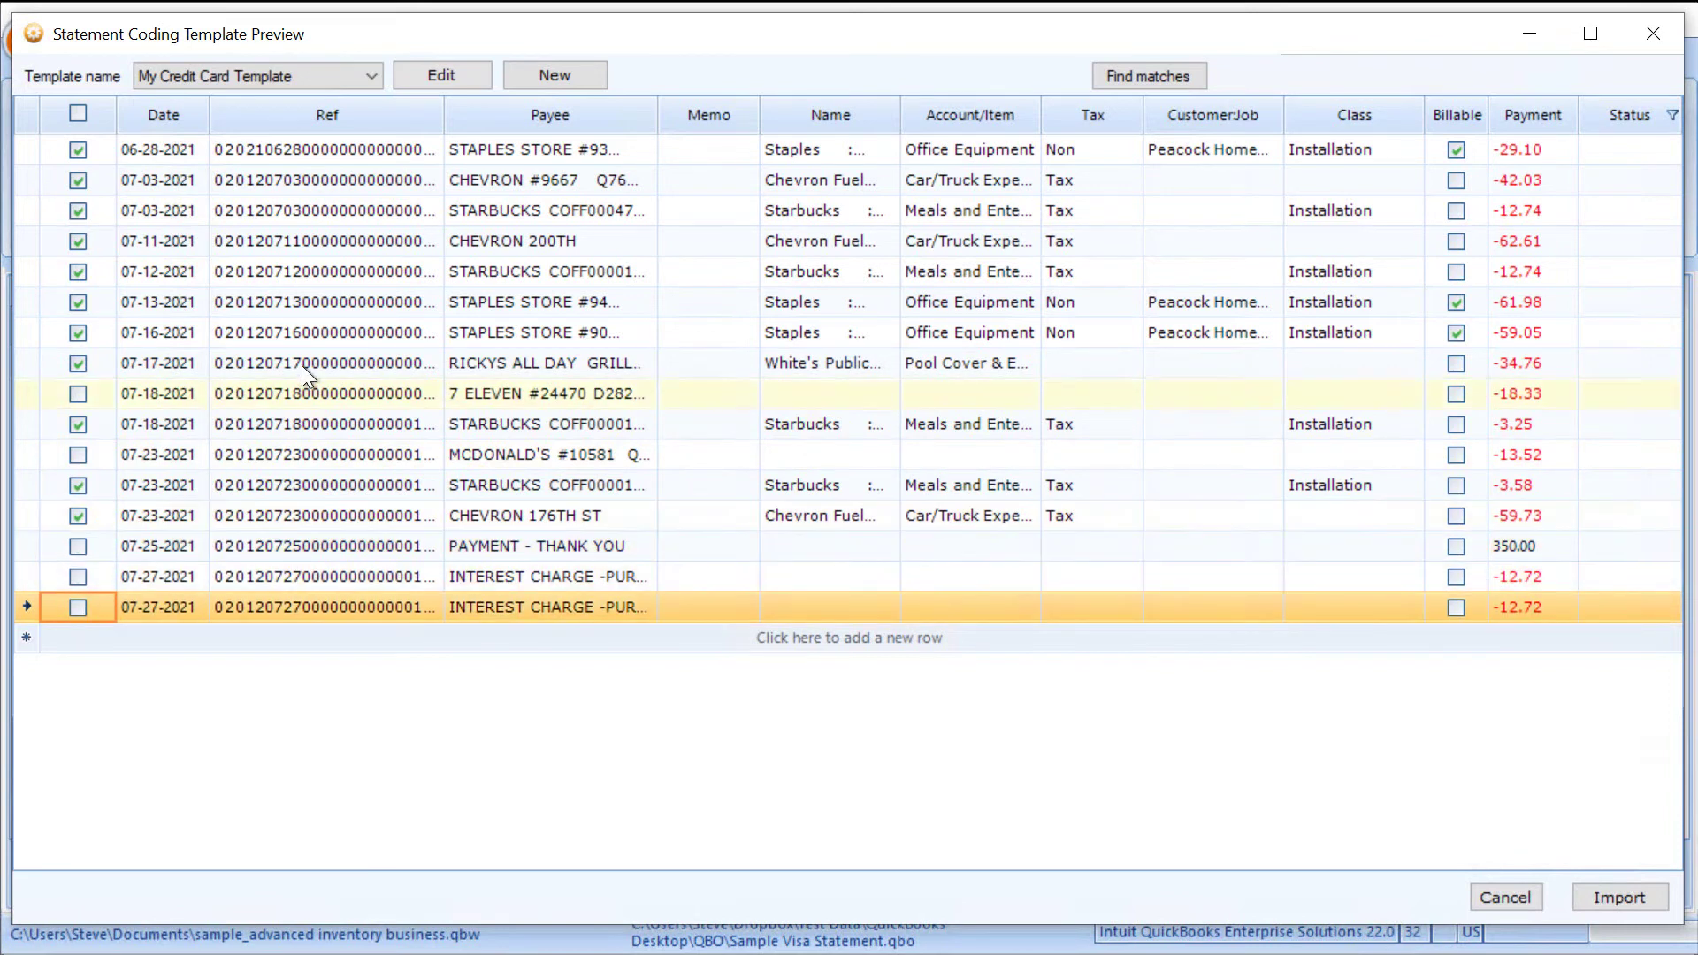
Step: Import the checked statement transactions and open the imported White's Public Relations charge in QuickBooks
click(1605, 892)
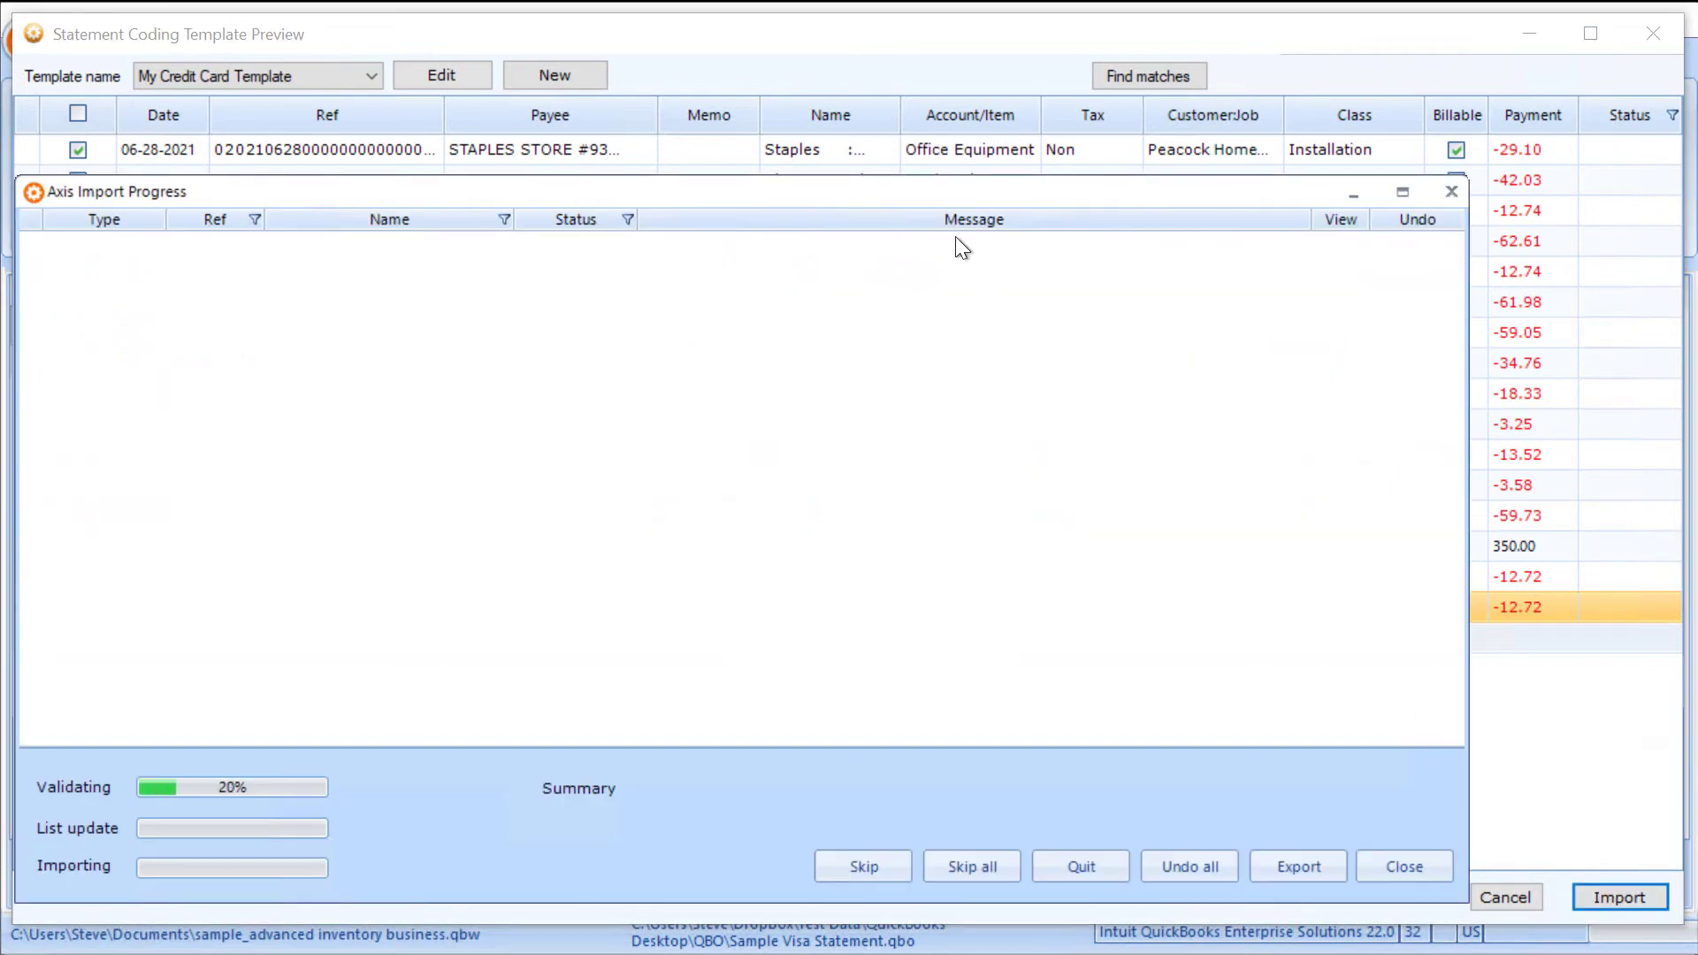
drag(932, 189, 1026, 103)
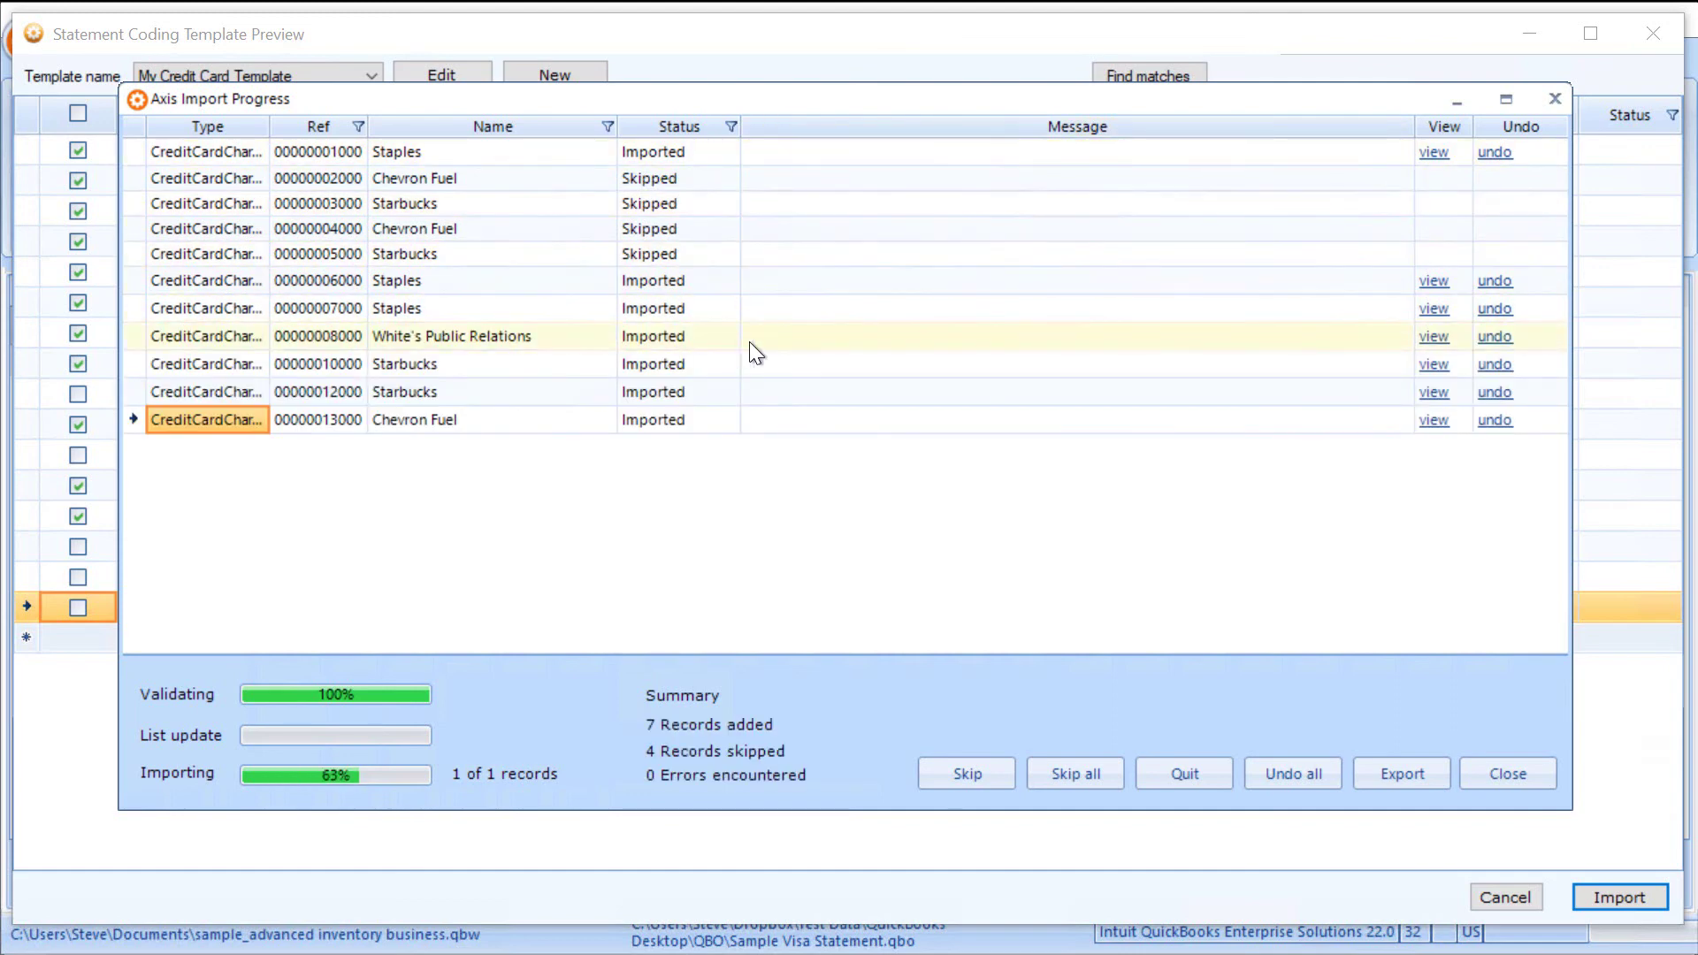
click(1434, 341)
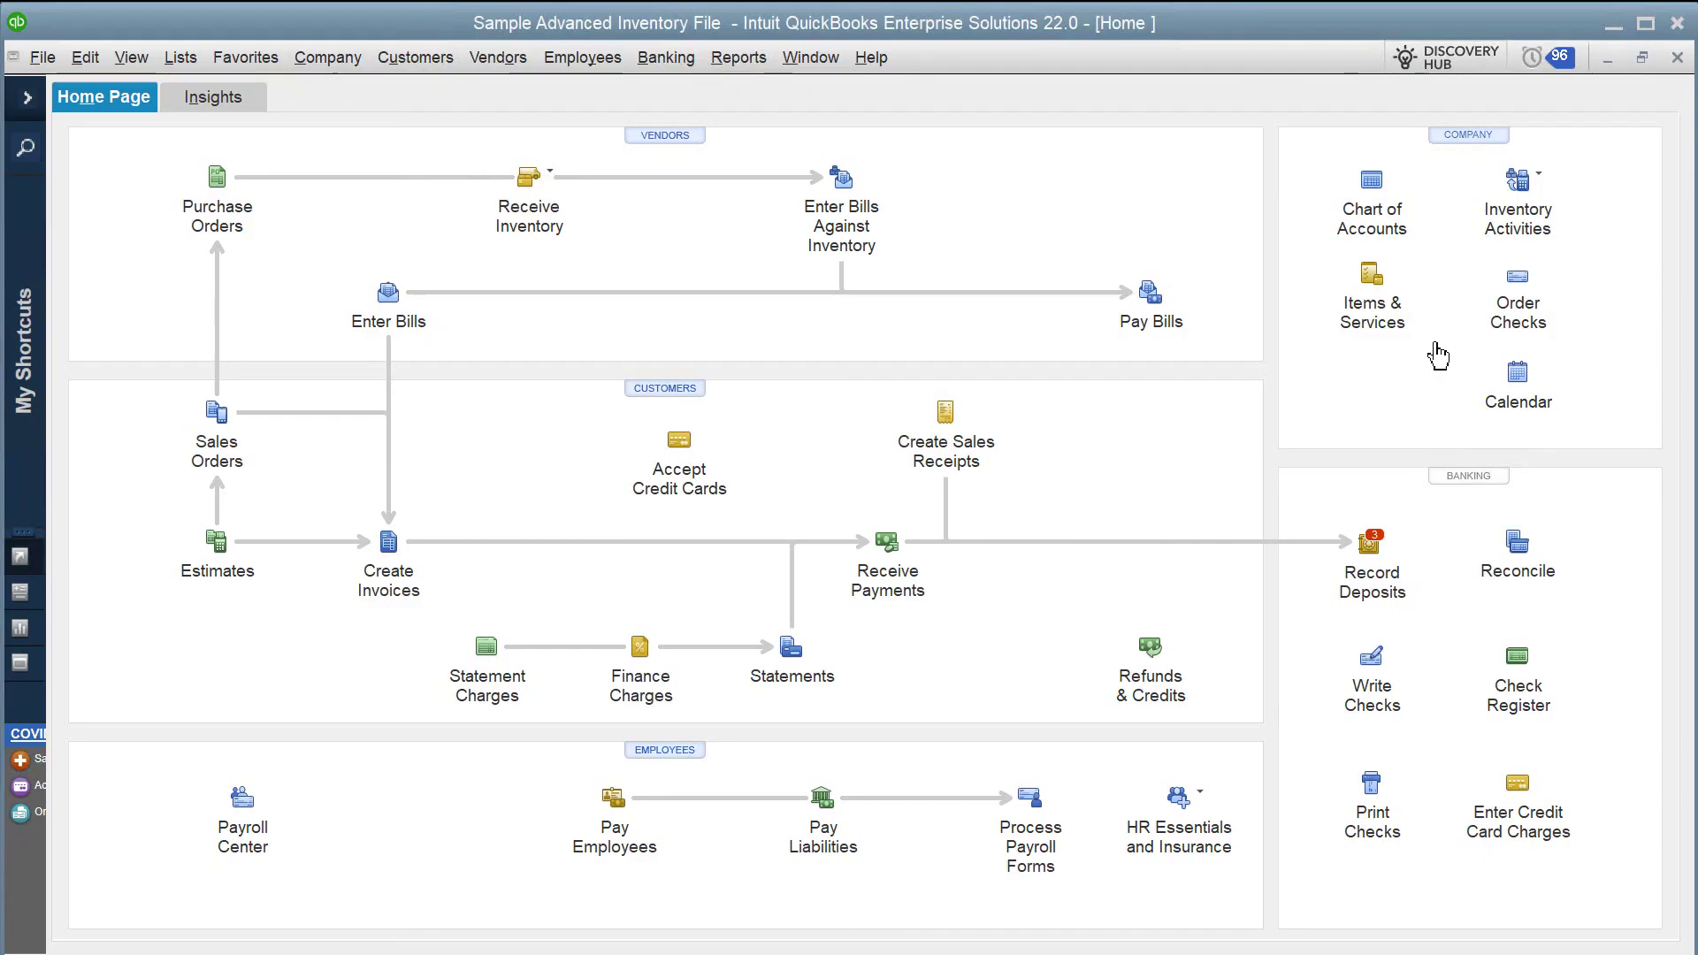